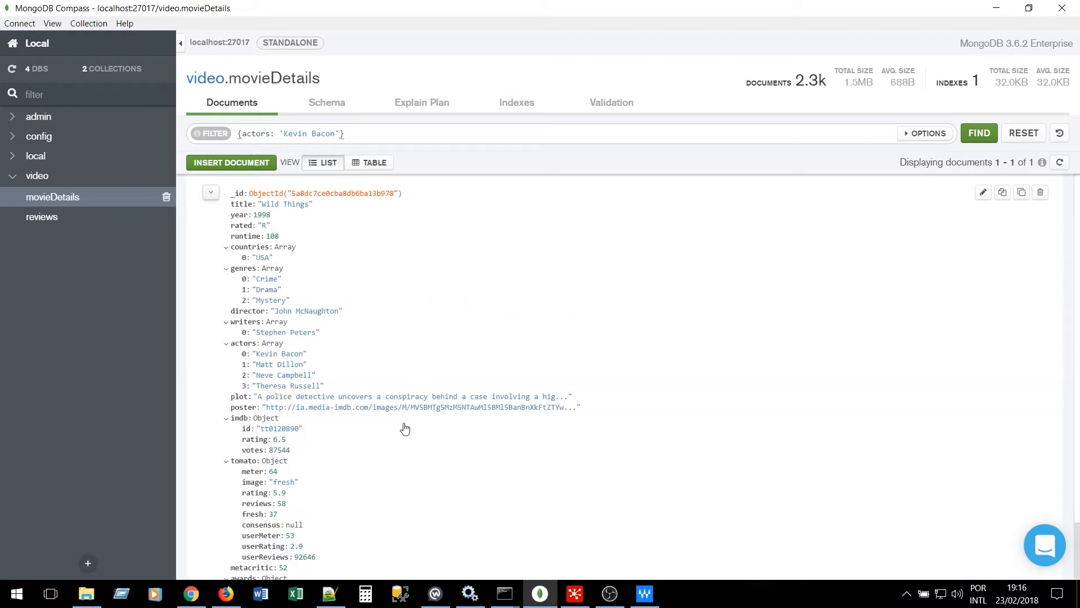
Look through the movieDetails document found for the actor Kevin Bacon, including its nested arrays and objects
scroll(385, 435, "down", 2)
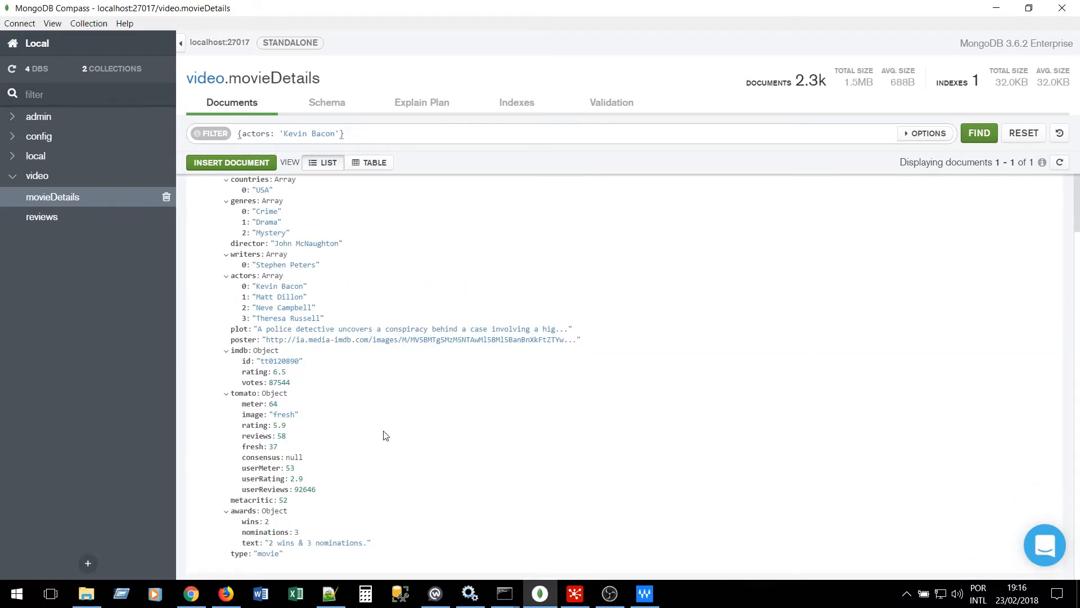
scroll(385, 436, "up", 2)
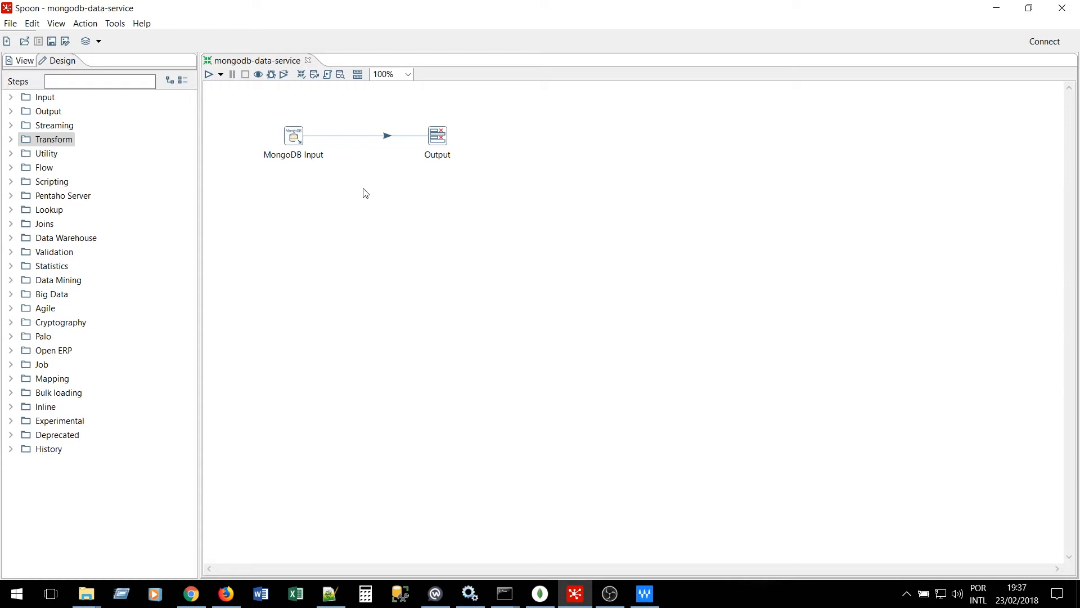
In Spoon, review the MongoDB Input step's connection, database and collection options, and field list, leaving its settings as they are
left_click(293, 140)
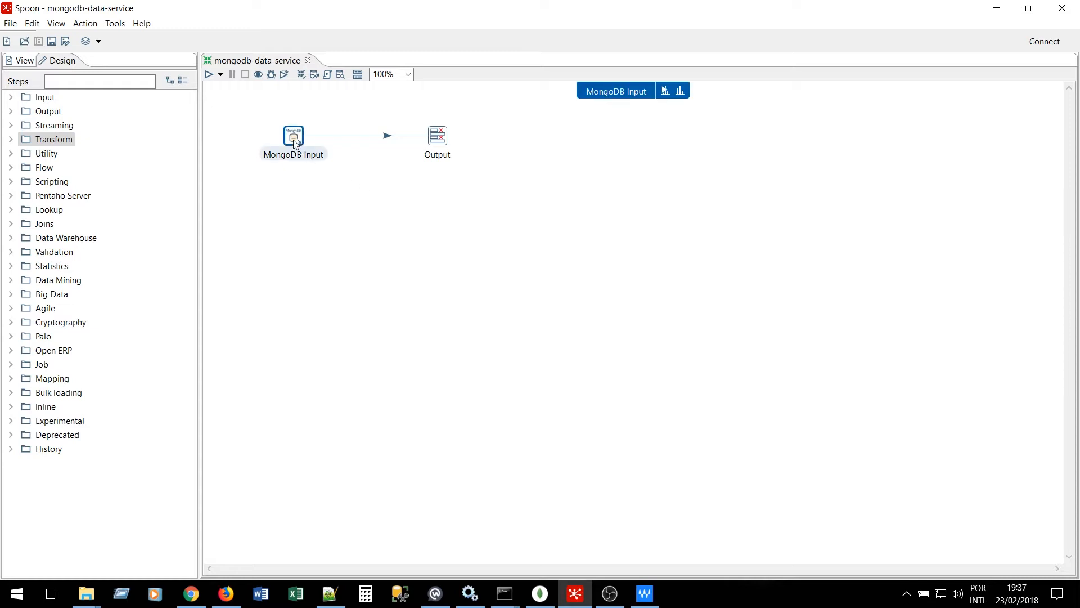
double_click(294, 140)
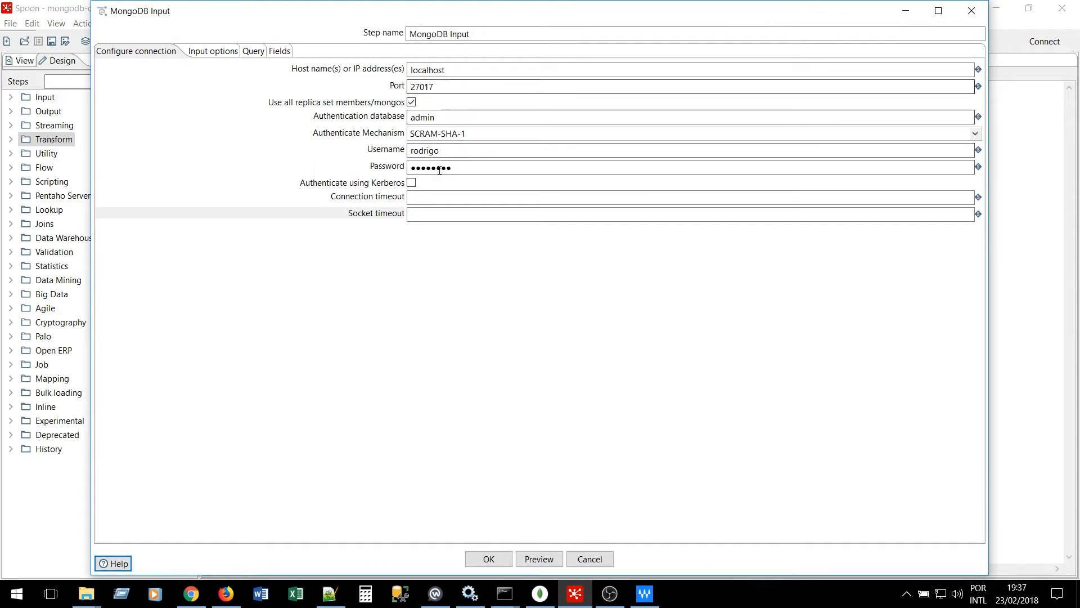
left_click(200, 52)
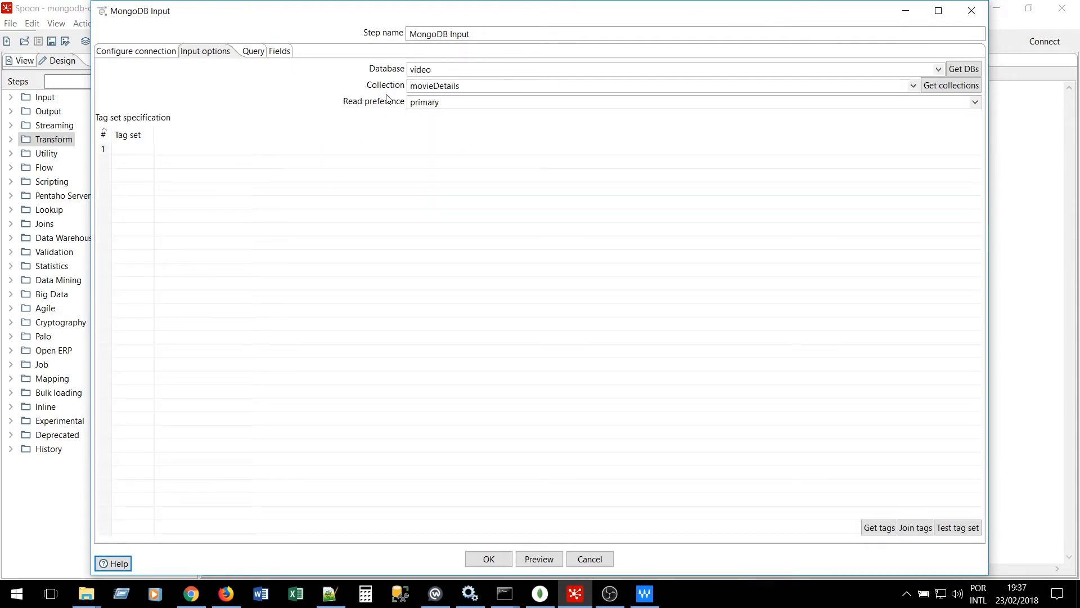
left_click(279, 52)
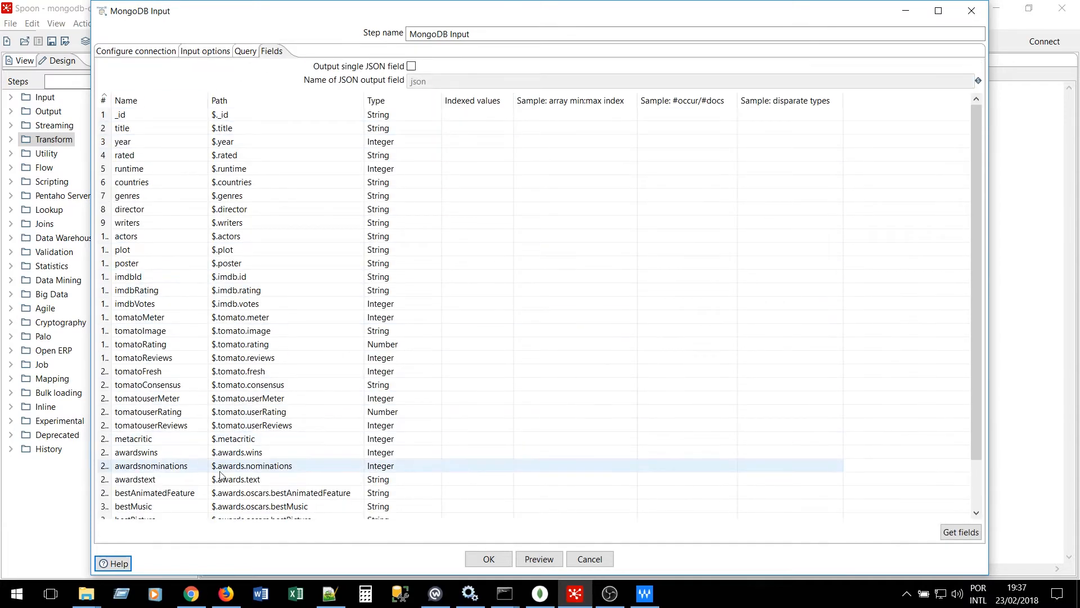
left_click(587, 559)
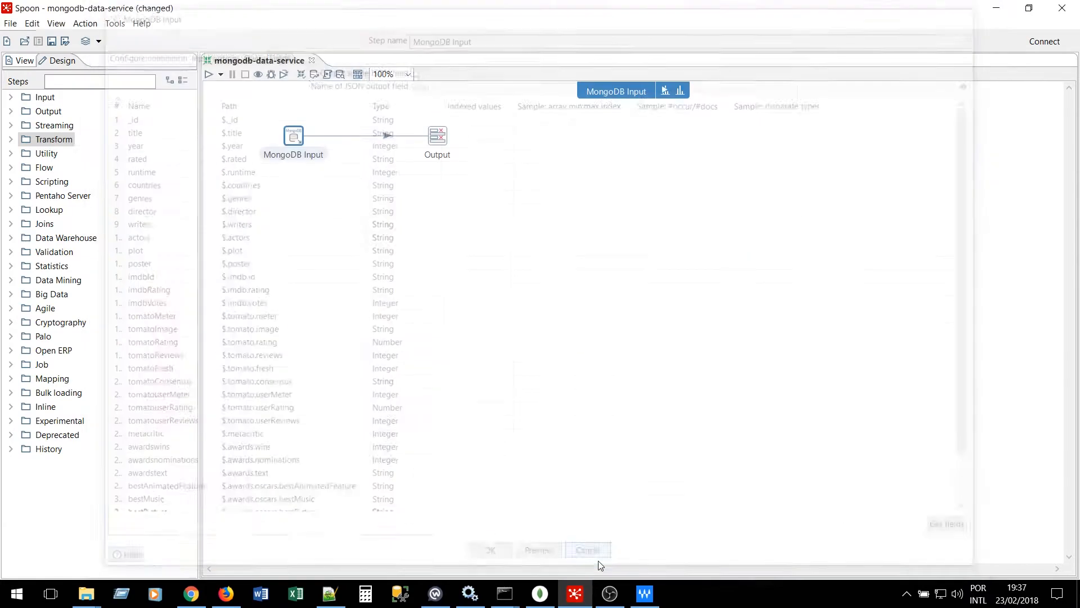
Review the step name and selected fields of the Output step, and save the mongodb-data-service transformation
double_click(439, 137)
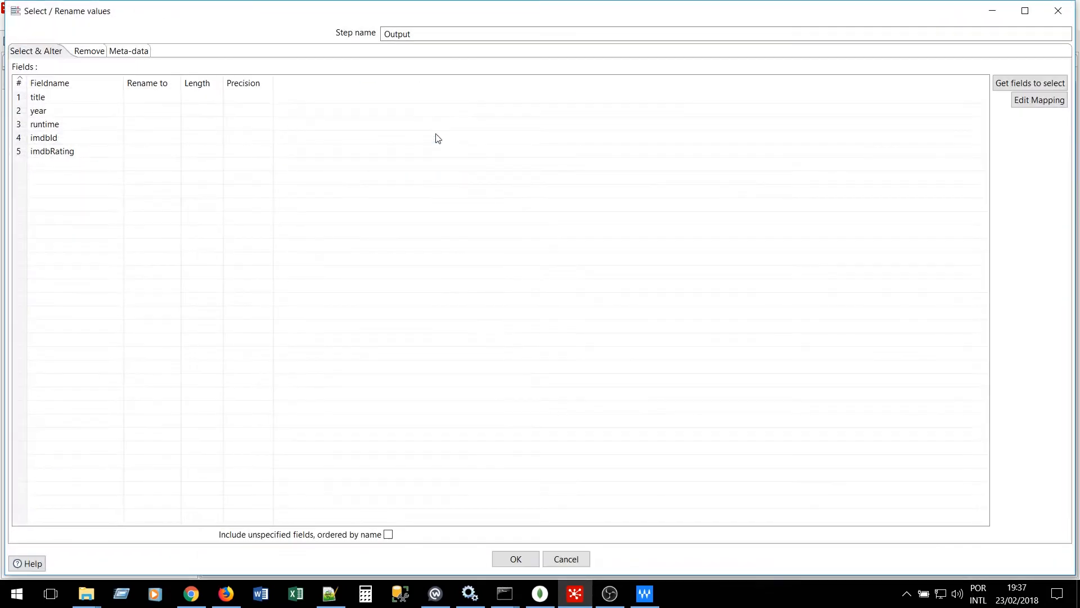
double_click(400, 33)
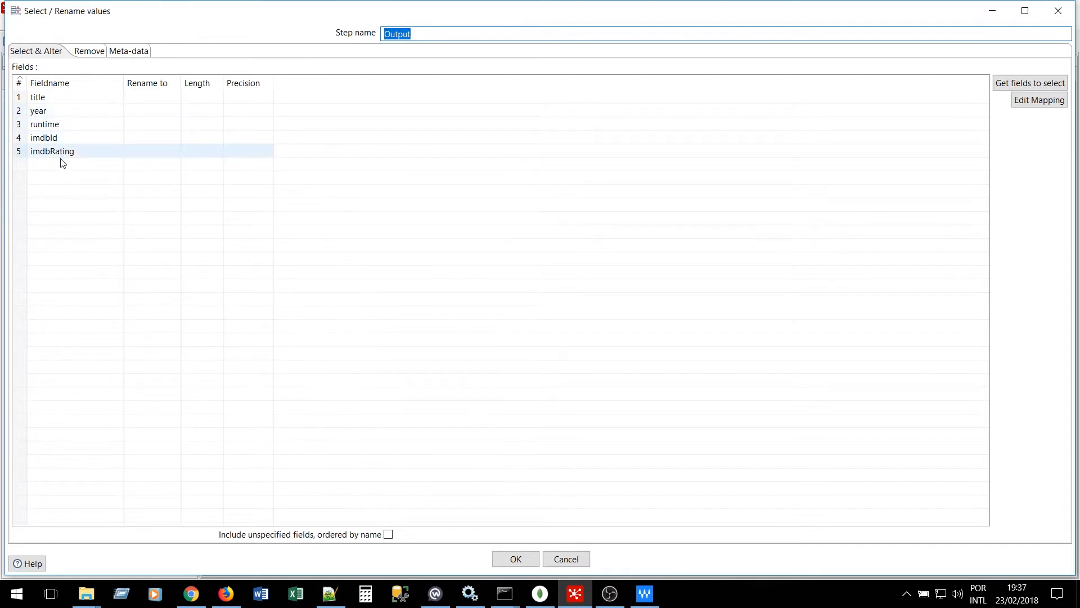
left_click(583, 559)
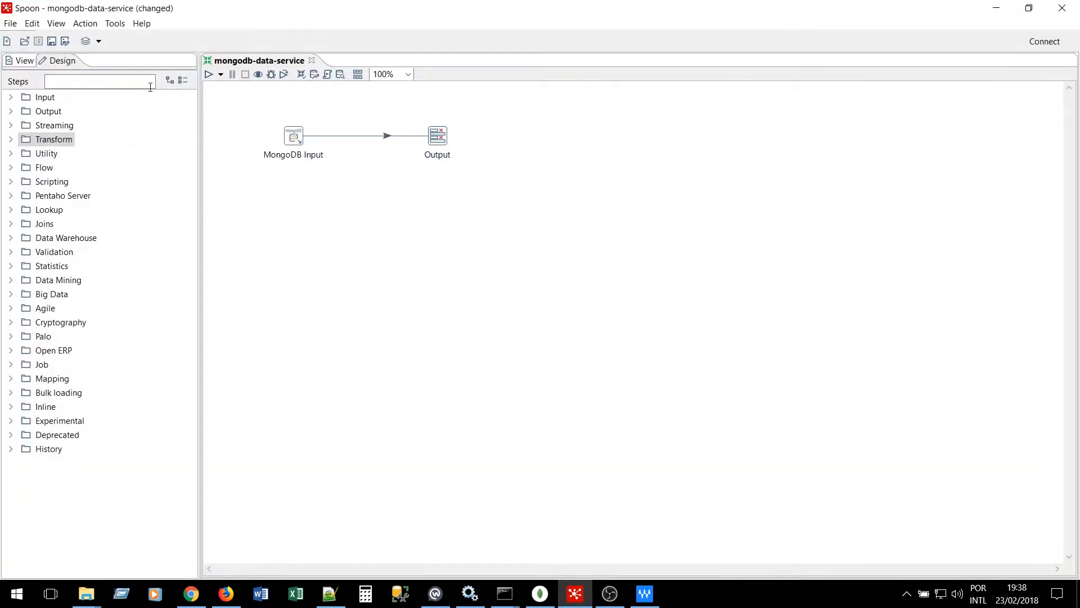
left_click(52, 42)
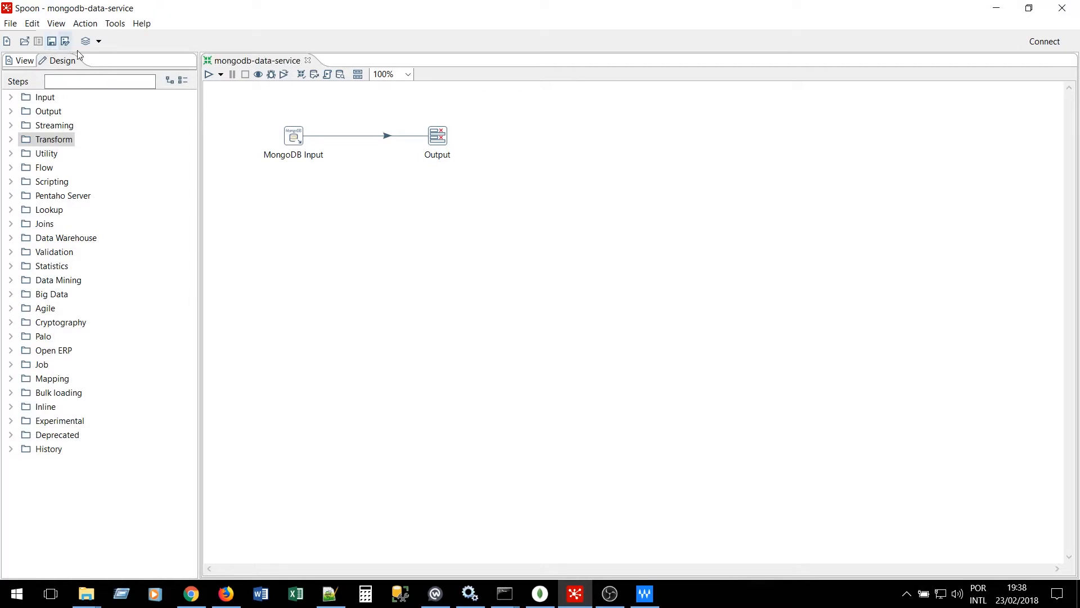
Create a data service named MongoVirtual on the Output step, keeping caching enabled with a duration of 3600 seconds
right_click(440, 139)
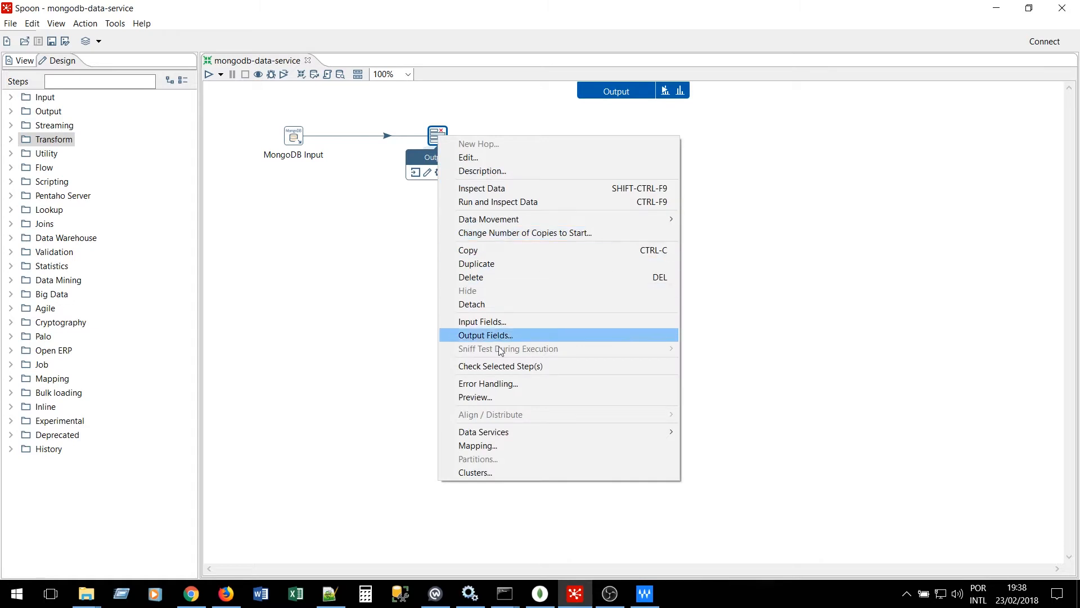
mouse_move(508, 431)
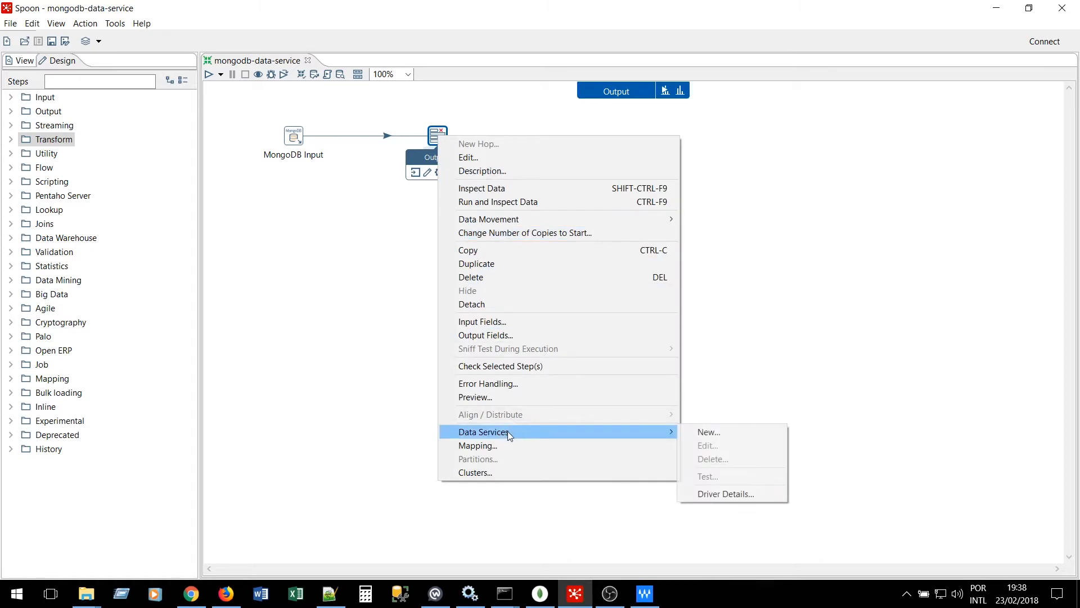
left_click(723, 432)
type("MongoVirtual")
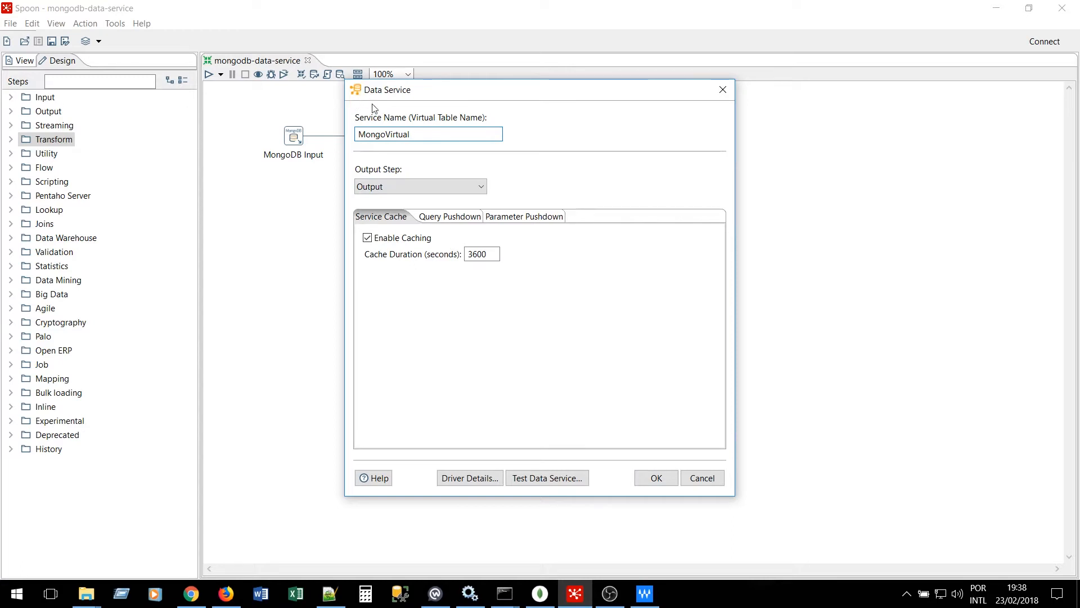
left_click(653, 477)
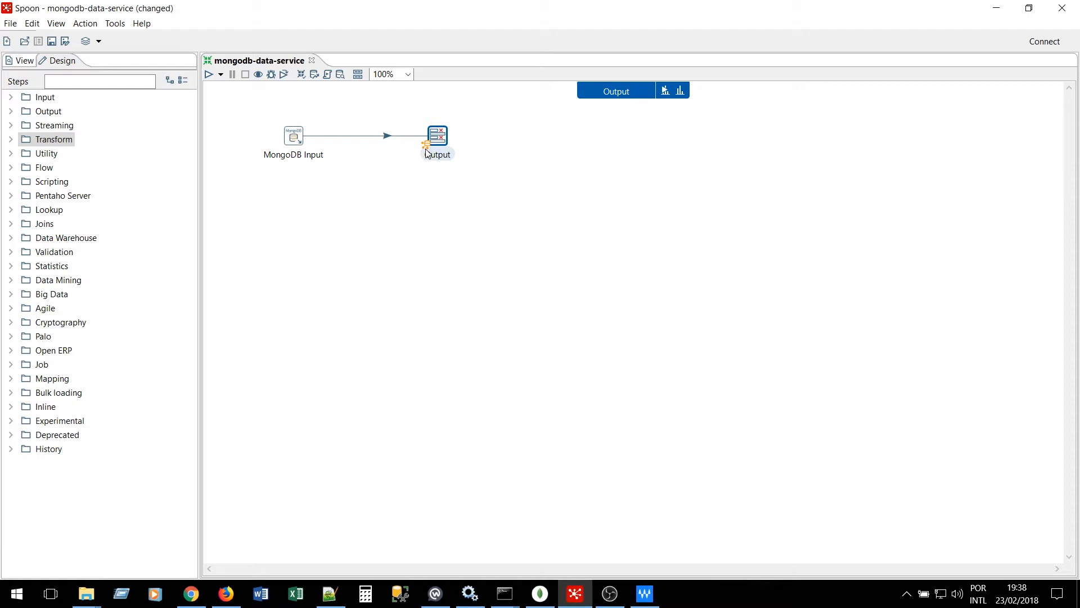
Open the test for the data service attached to the Output step
right_click(437, 135)
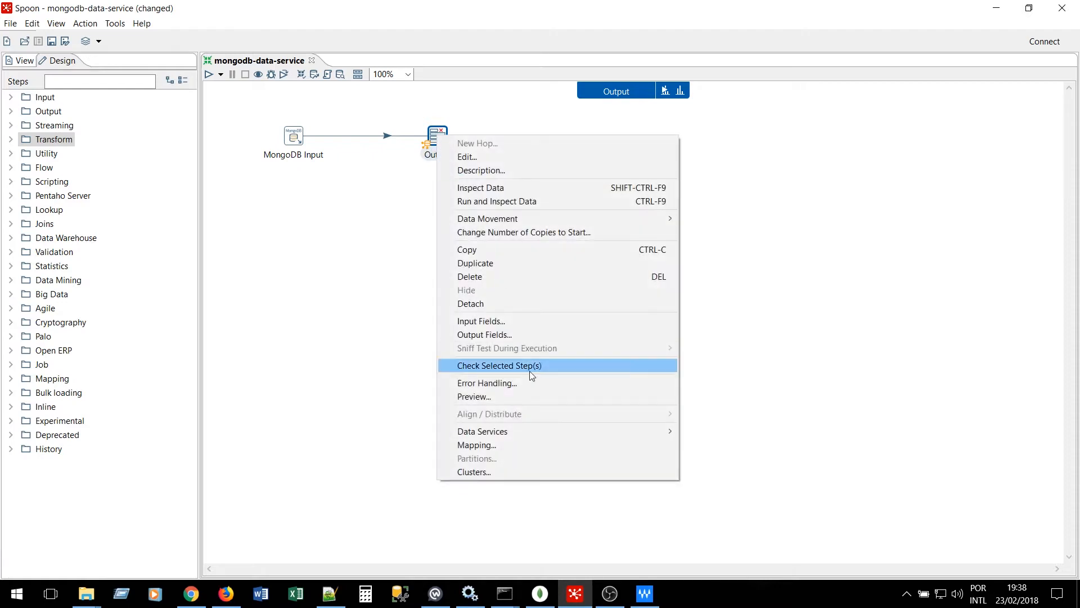
mouse_move(529, 433)
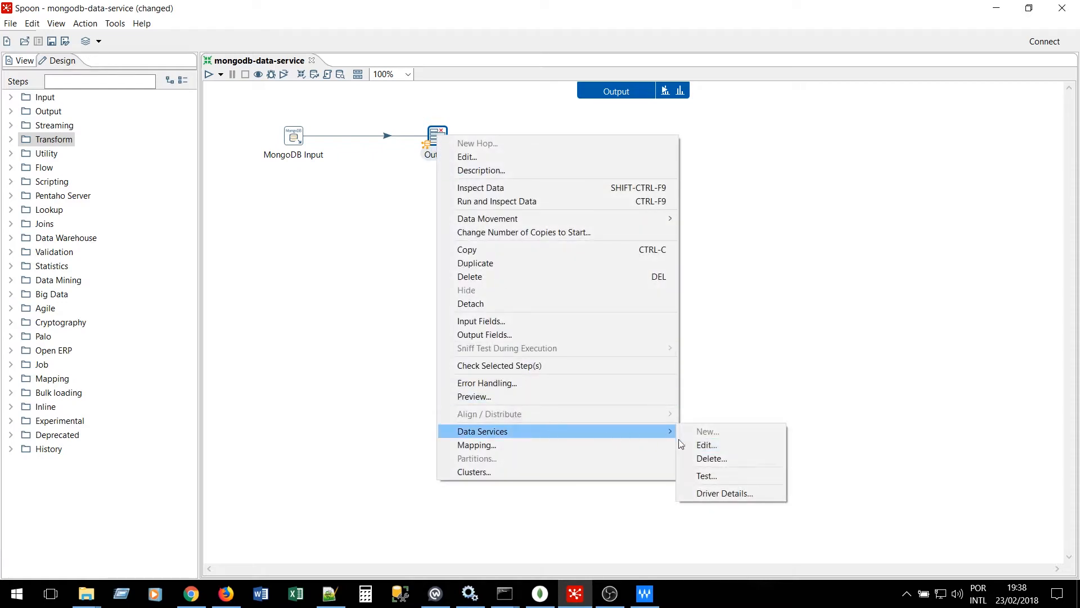
left_click(712, 477)
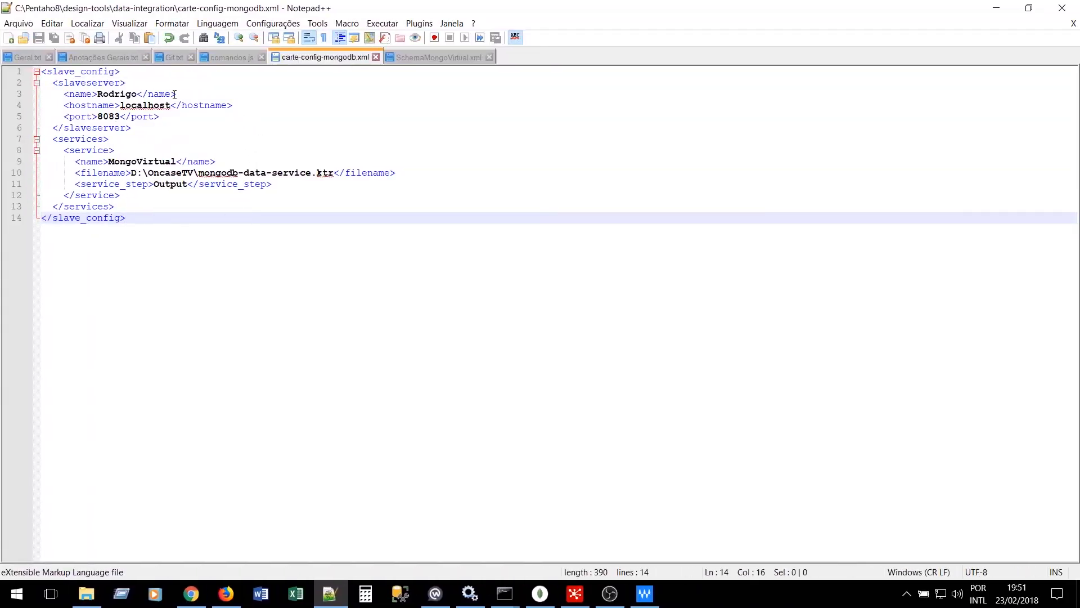
In Notepad++, review the service name, transformation file path, service step and port in carte-config-mongodb.xml
double_click(141, 162)
left_click_drag(131, 173, 334, 173)
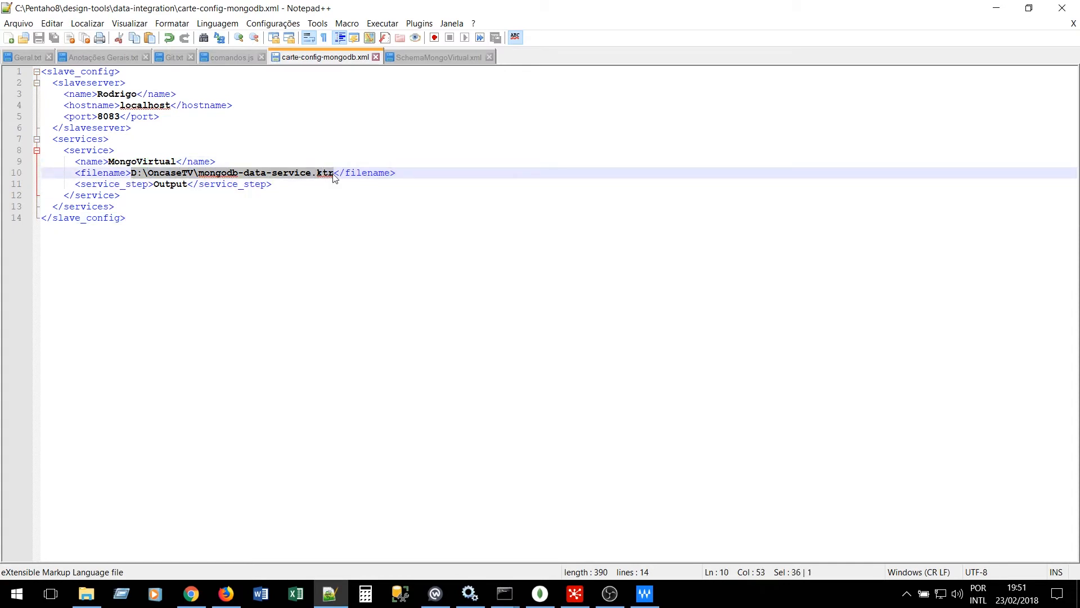
double_click(162, 188)
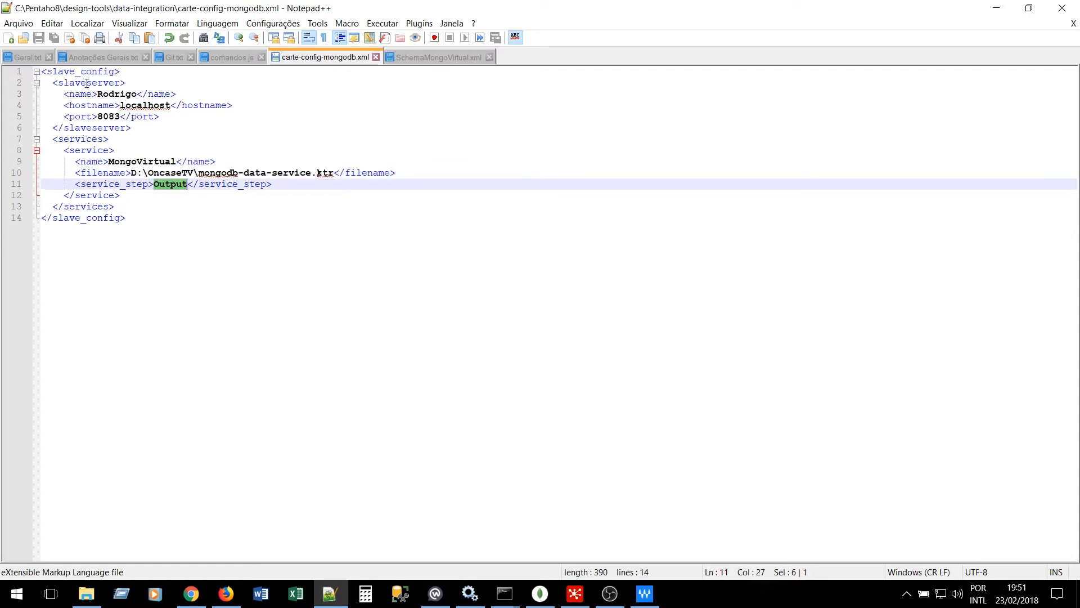
double_click(109, 116)
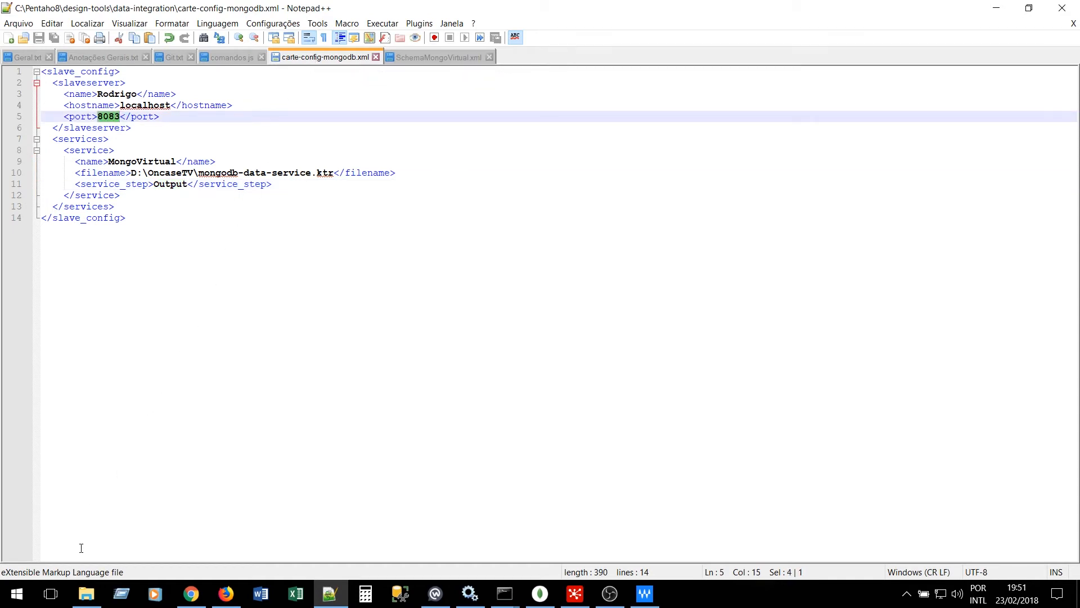
Check the data-integration folder's path and start the Carte server in the command prompt with carte.bat carte-config-mongodb.xml, highlighting its listener address
left_click(94, 601)
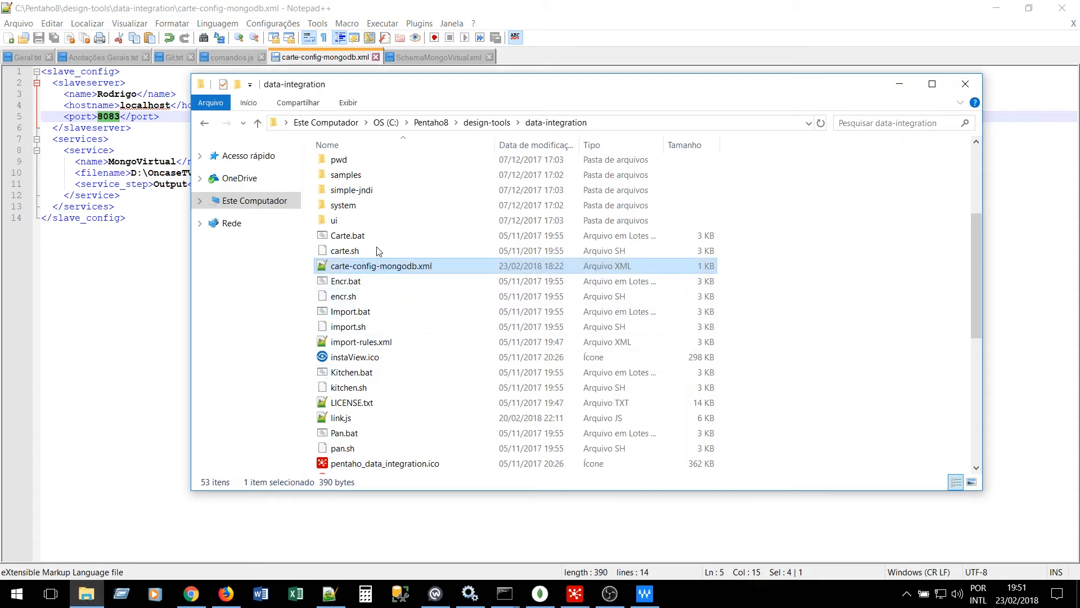
left_click(583, 124)
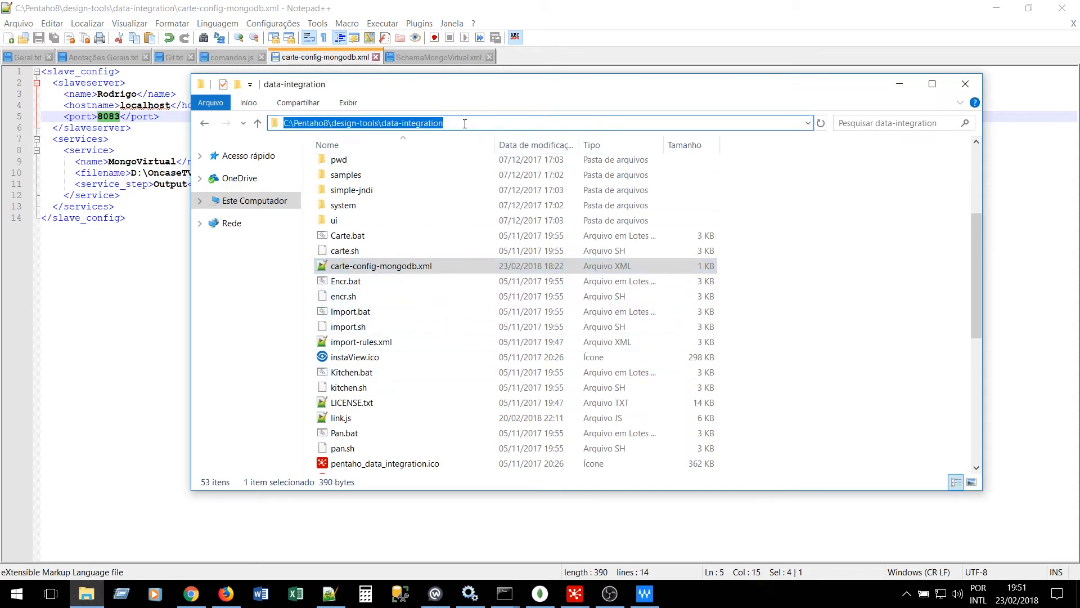
left_click(505, 595)
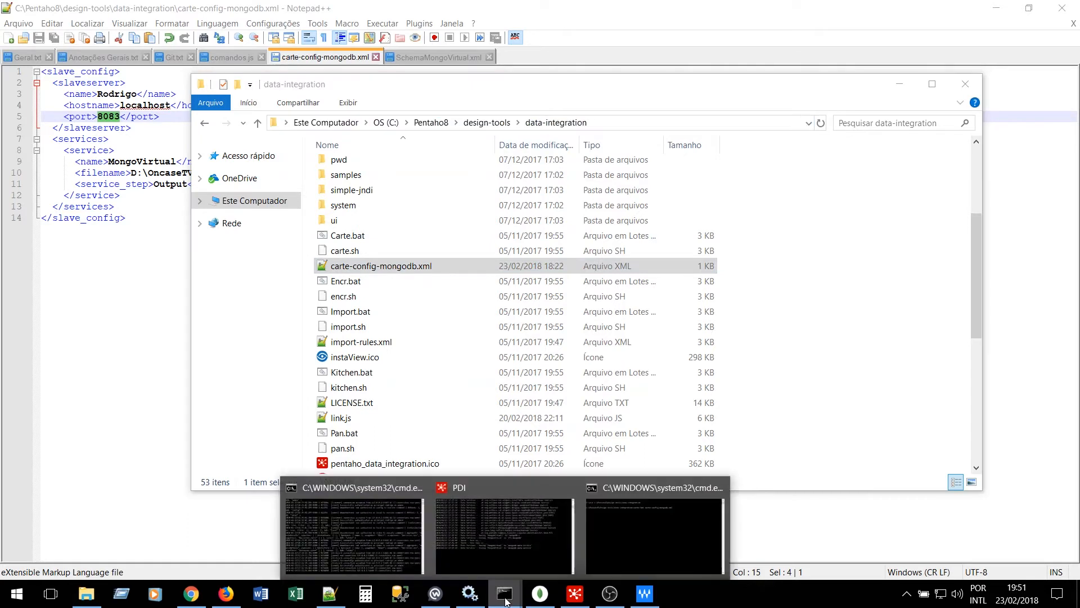
left_click(633, 538)
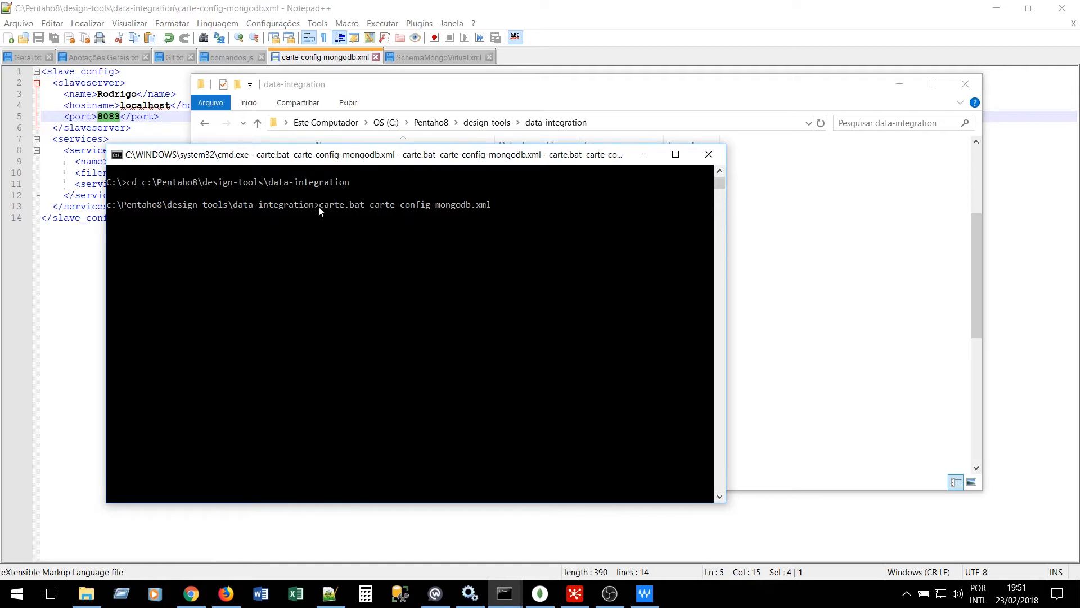
key("Return")
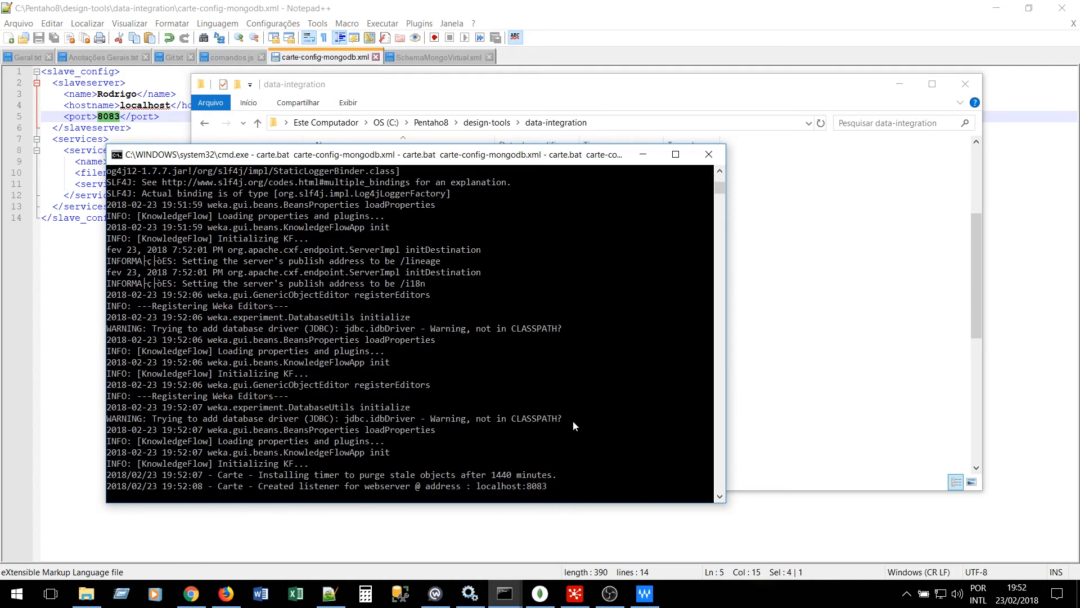
left_click_drag(475, 487, 551, 489)
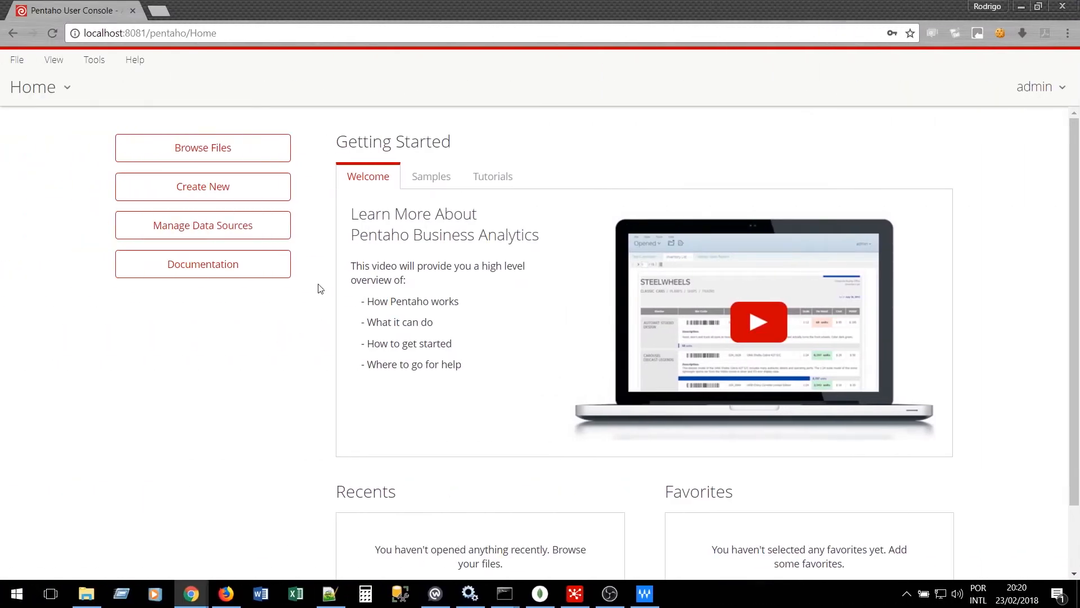
In the Pentaho User Console, open the OncaseTV JDBC data source for editing
left_click(213, 232)
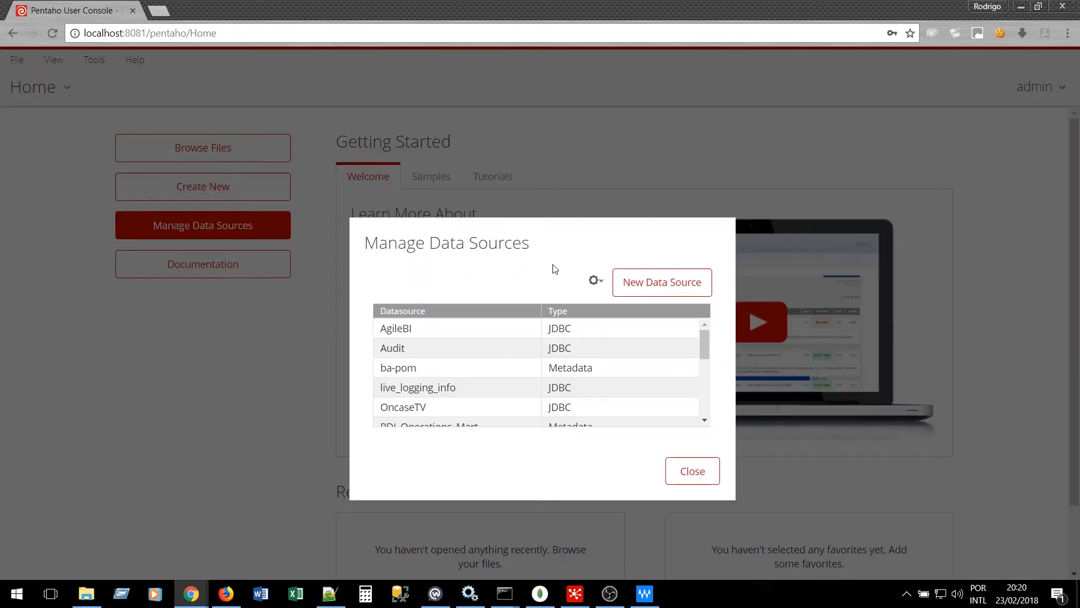
left_click(594, 280)
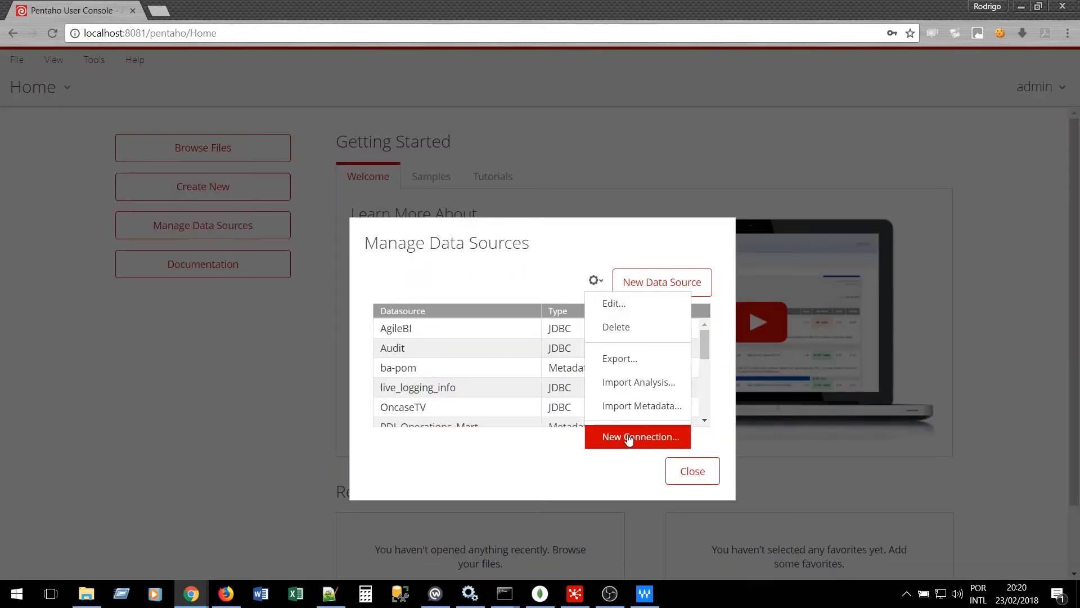
left_click(403, 408)
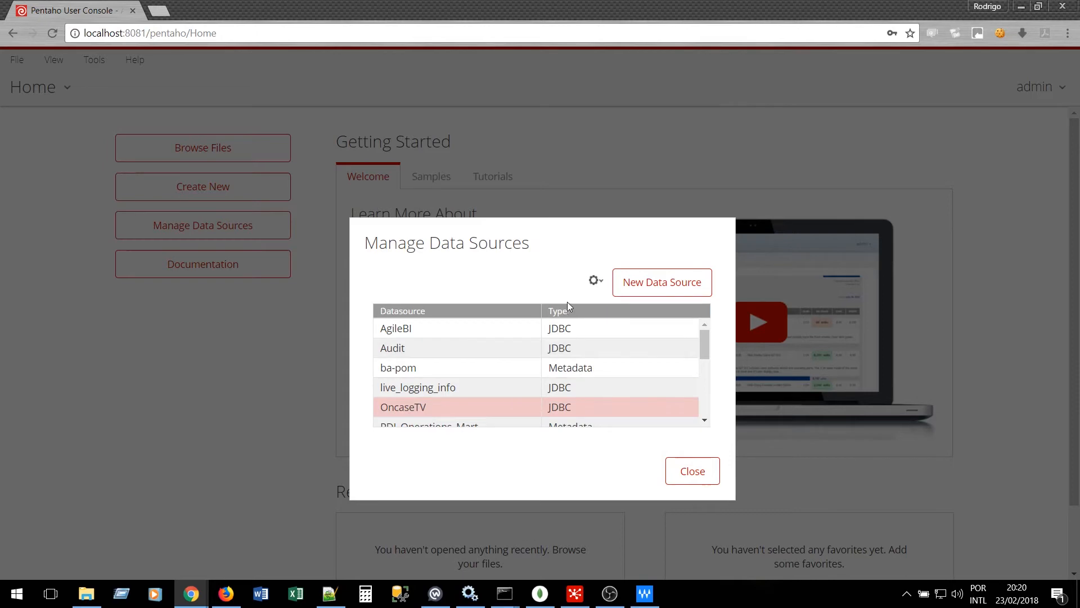
left_click(595, 280)
left_click(608, 301)
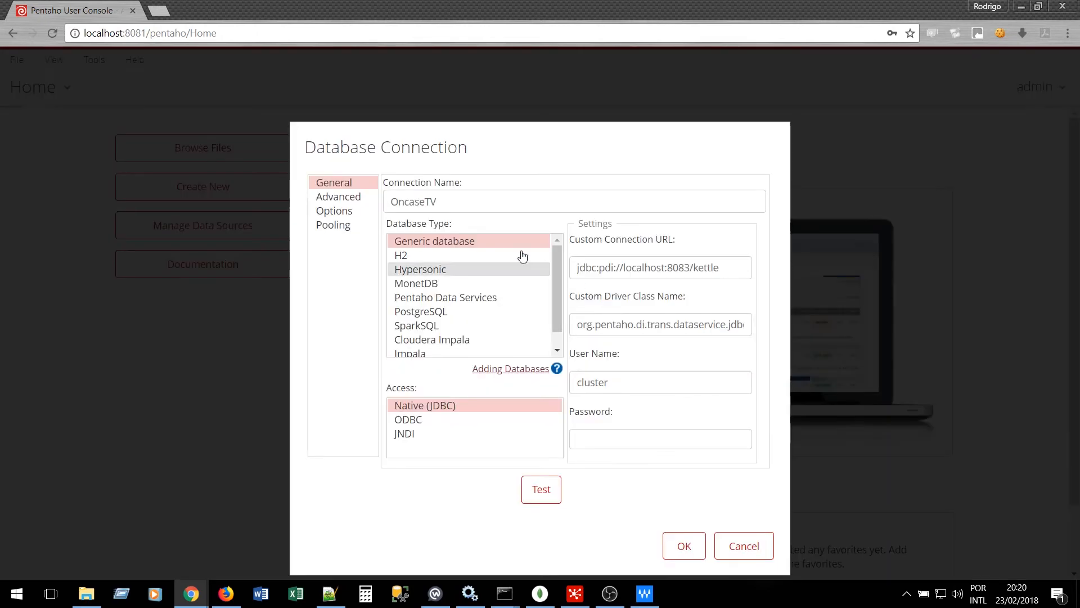
Review the OncaseTV connection's name, custom connection URL, driver class name and user name
double_click(409, 201)
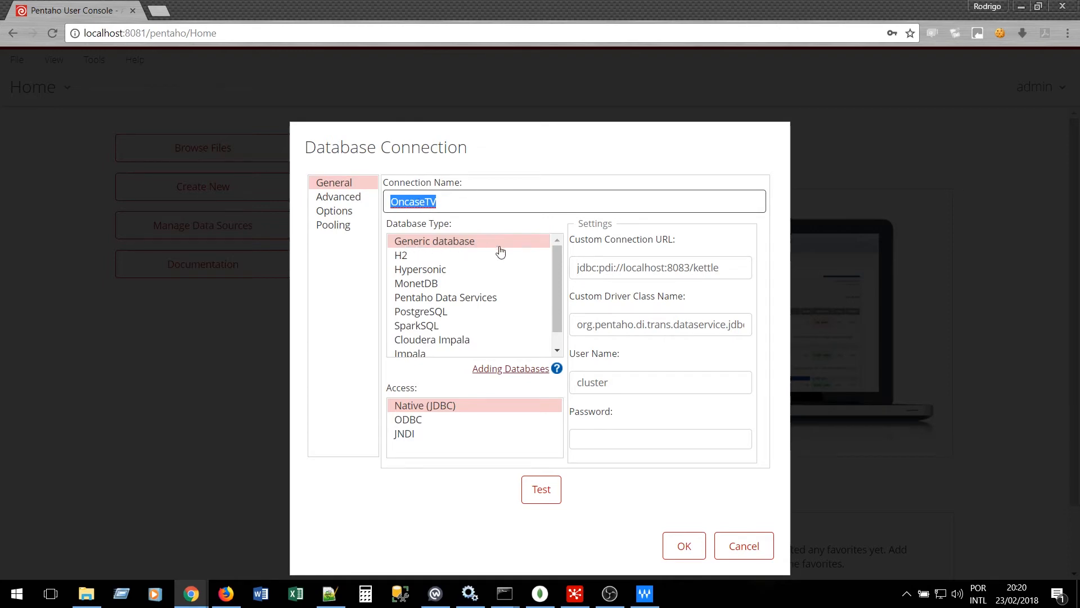
left_click_drag(575, 267, 718, 268)
left_click(716, 269)
double_click(682, 269)
left_click_drag(583, 326, 751, 326)
left_click(746, 327)
double_click(597, 384)
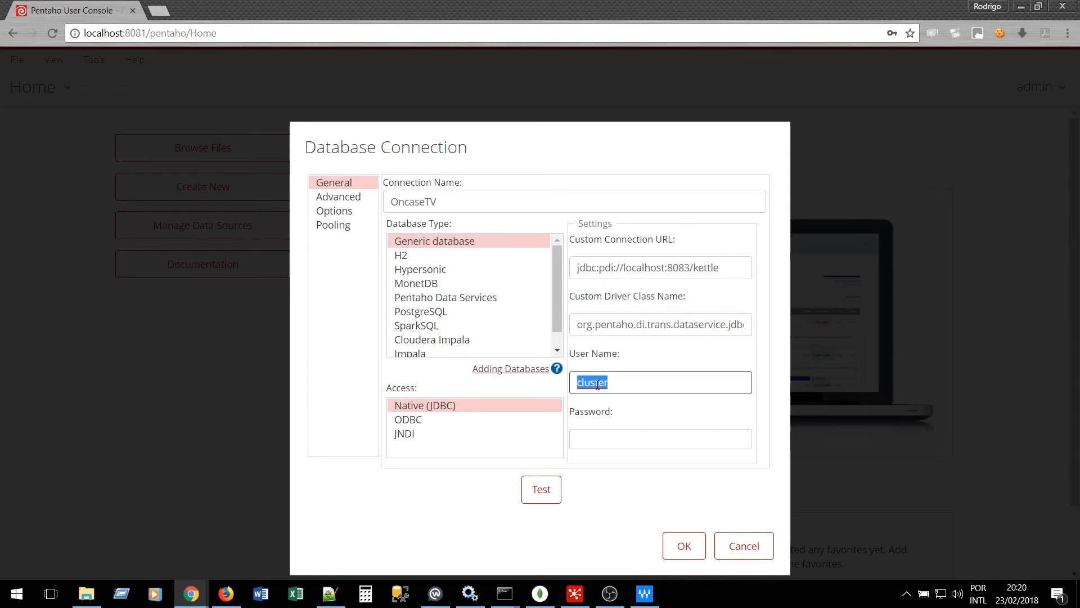
Enter the connection password for OncaseTV, test the database connection and dismiss the test result
left_click(591, 435)
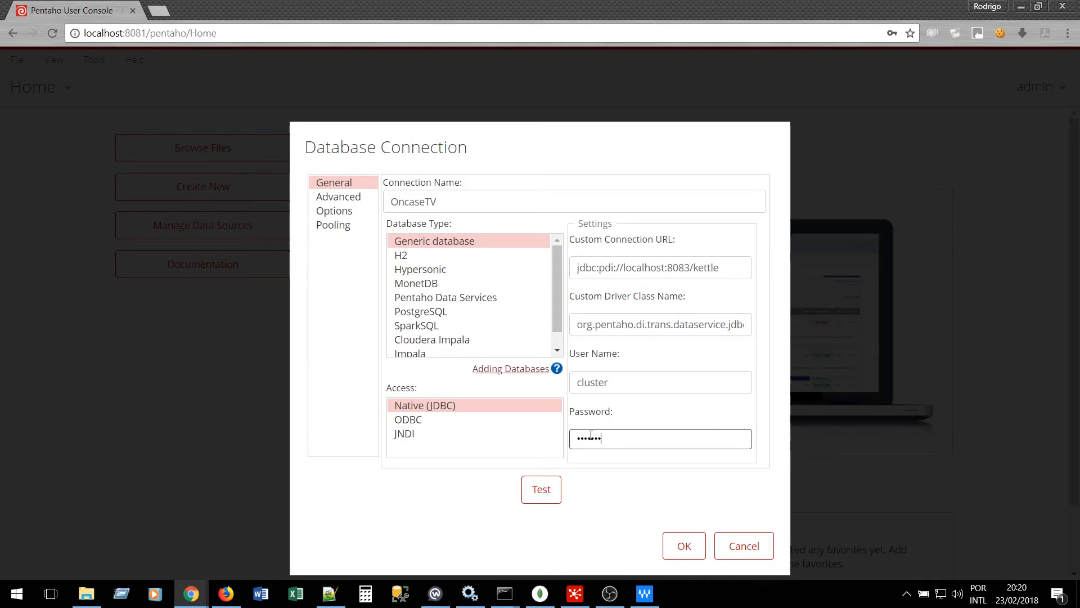
left_click(540, 488)
left_click(608, 357)
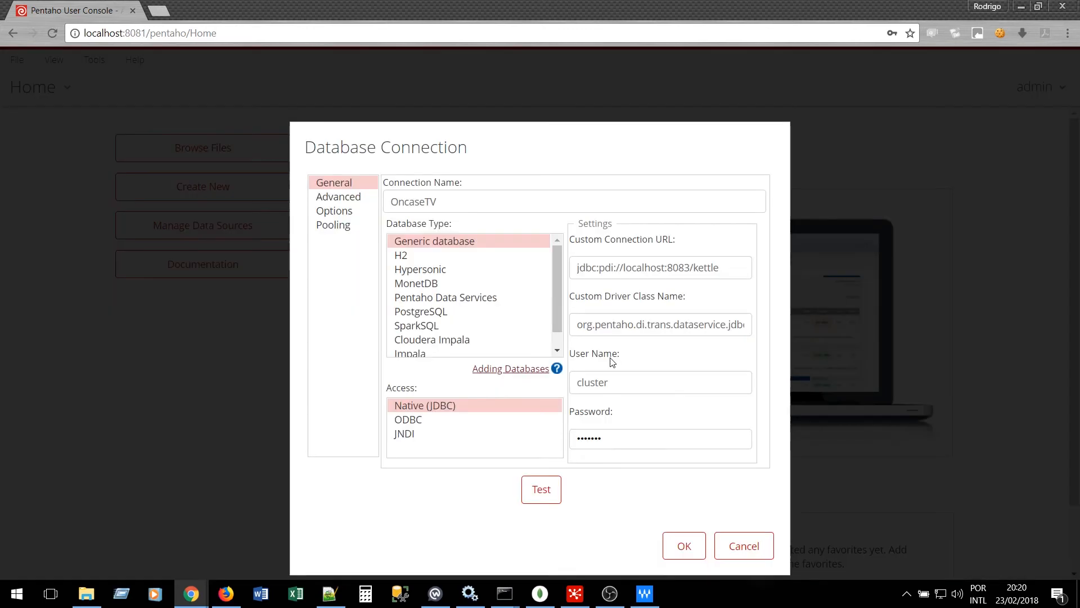
Save the OncaseTV connection, decline the browser's offer to store the password, and leave data source management
left_click(685, 542)
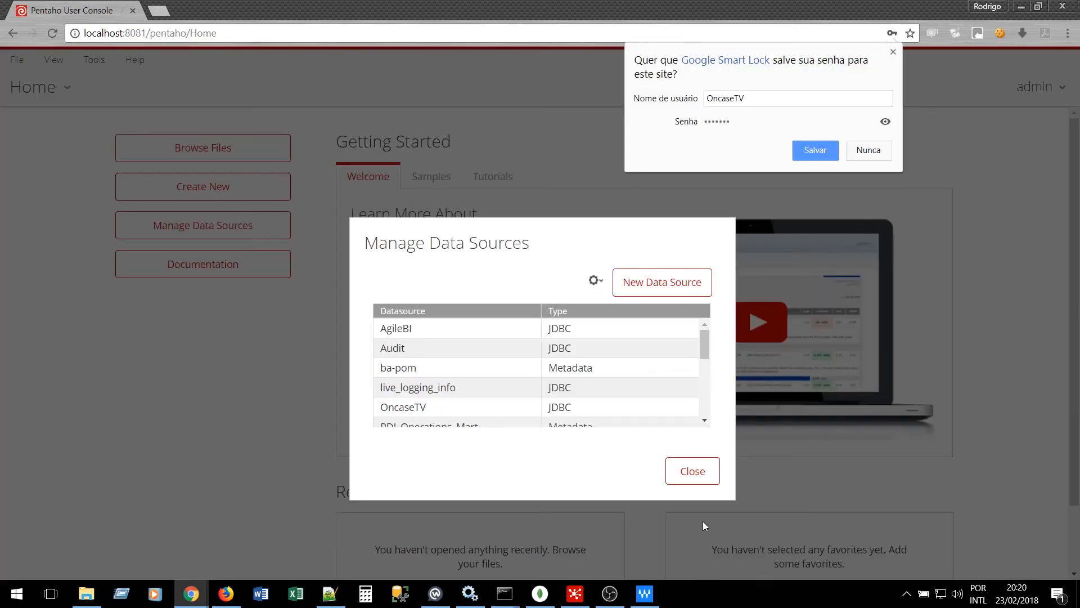
left_click(864, 157)
left_click(700, 474)
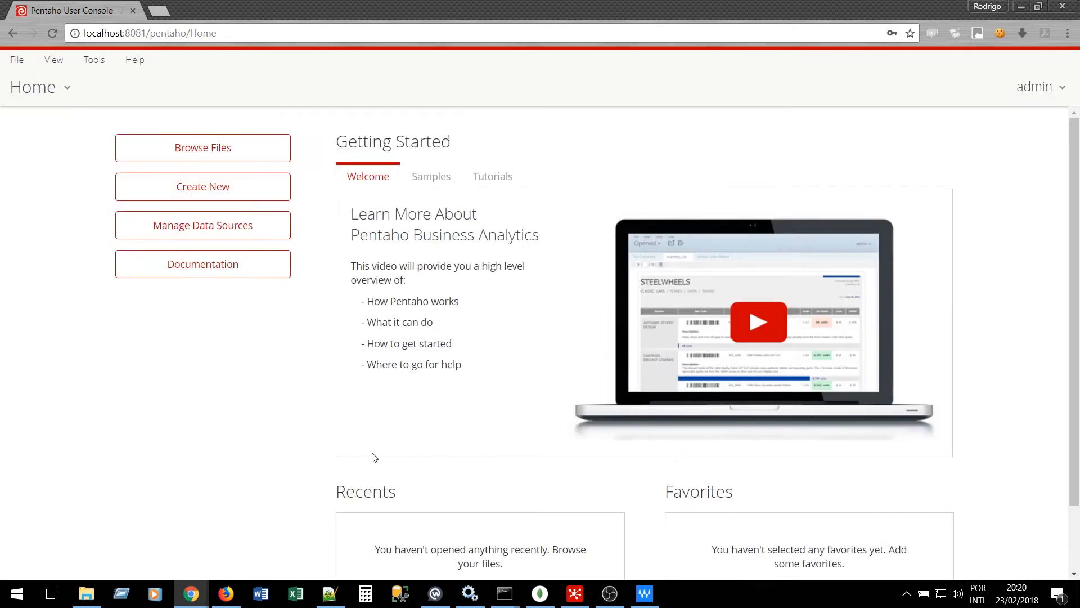
In Notepad++, review the schema, cube and table names and the table's schema attribute in SchemaMongoVirtual.xml
left_click(328, 594)
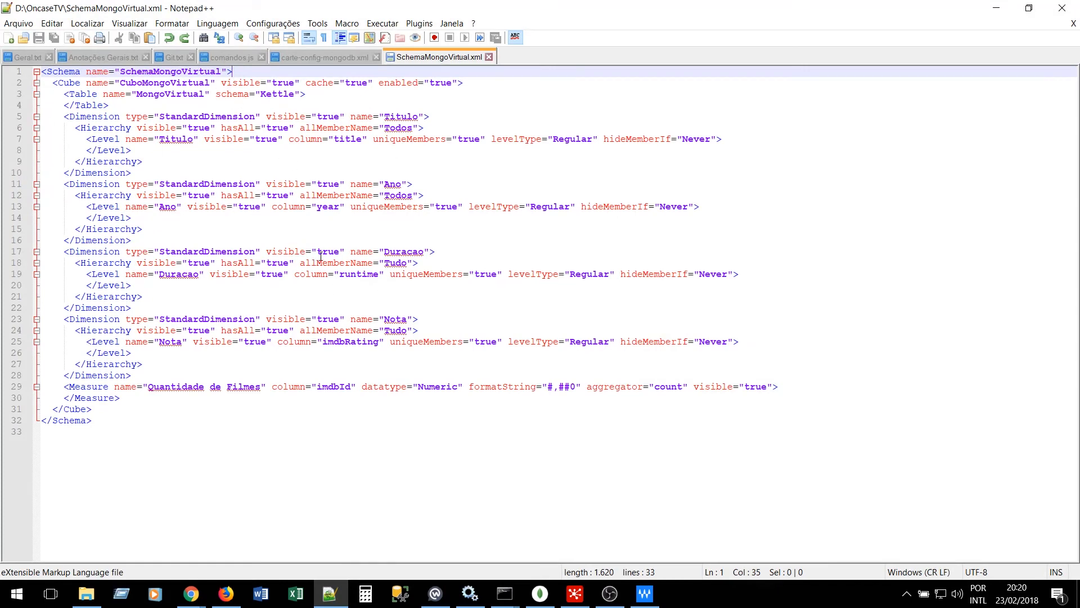
double_click(150, 71)
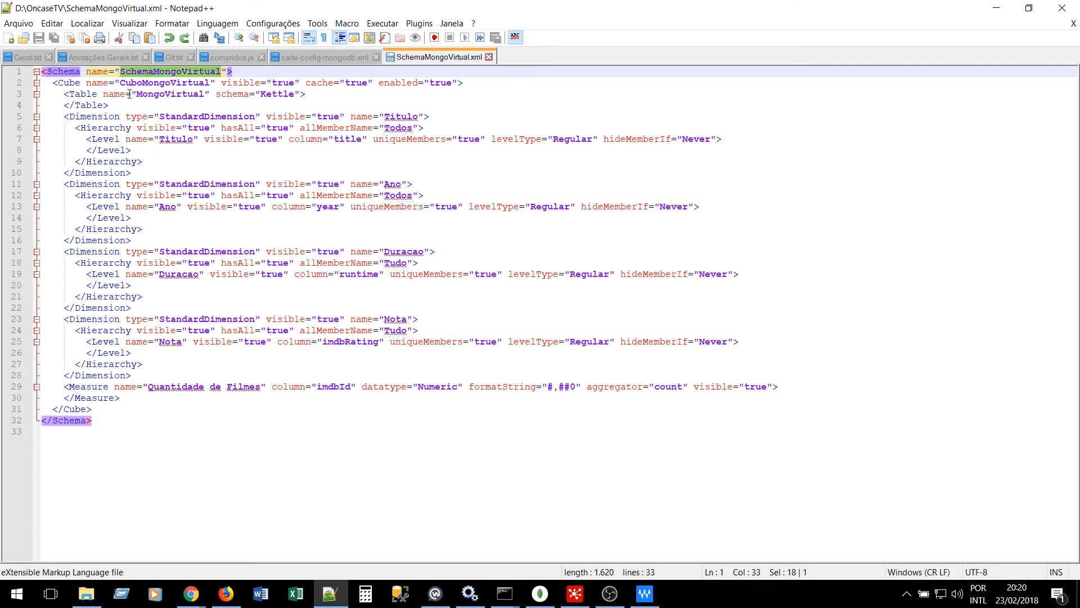
double_click(146, 83)
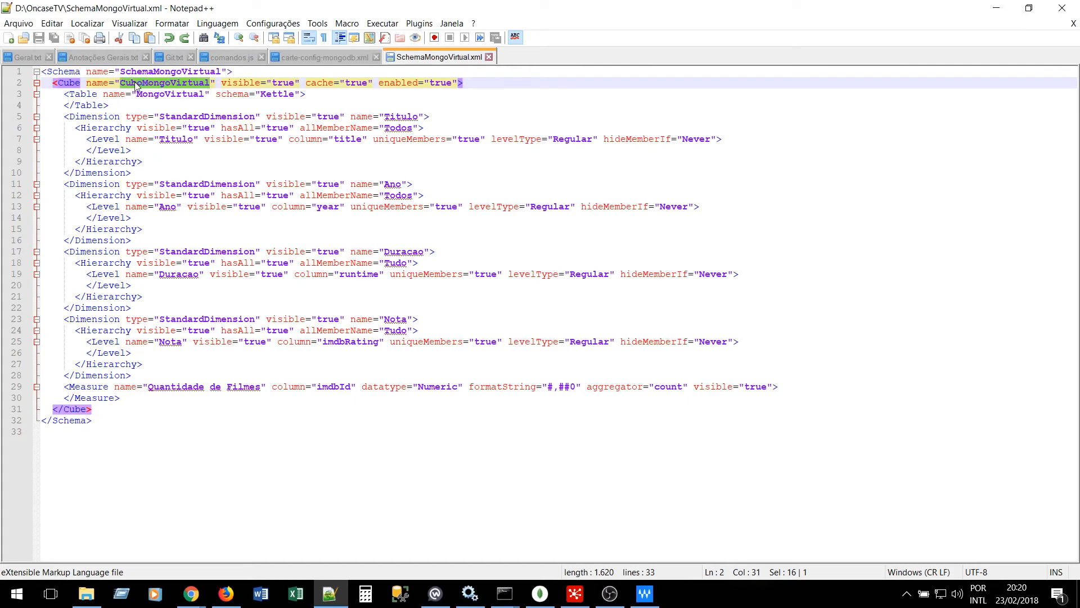
left_click(82, 93)
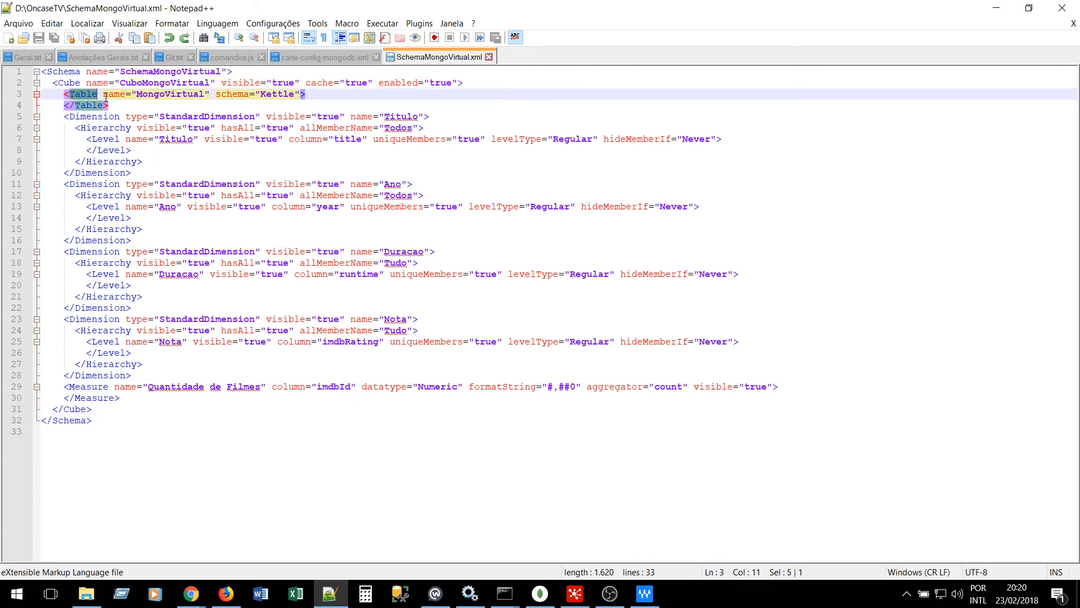
double_click(113, 94)
double_click(156, 94)
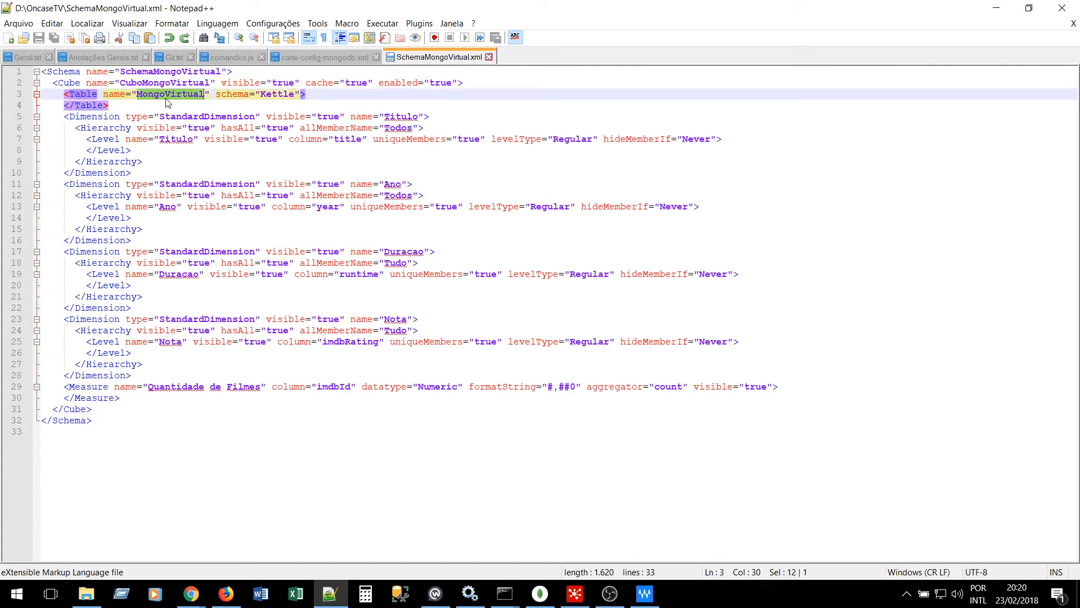
double_click(232, 94)
double_click(278, 95)
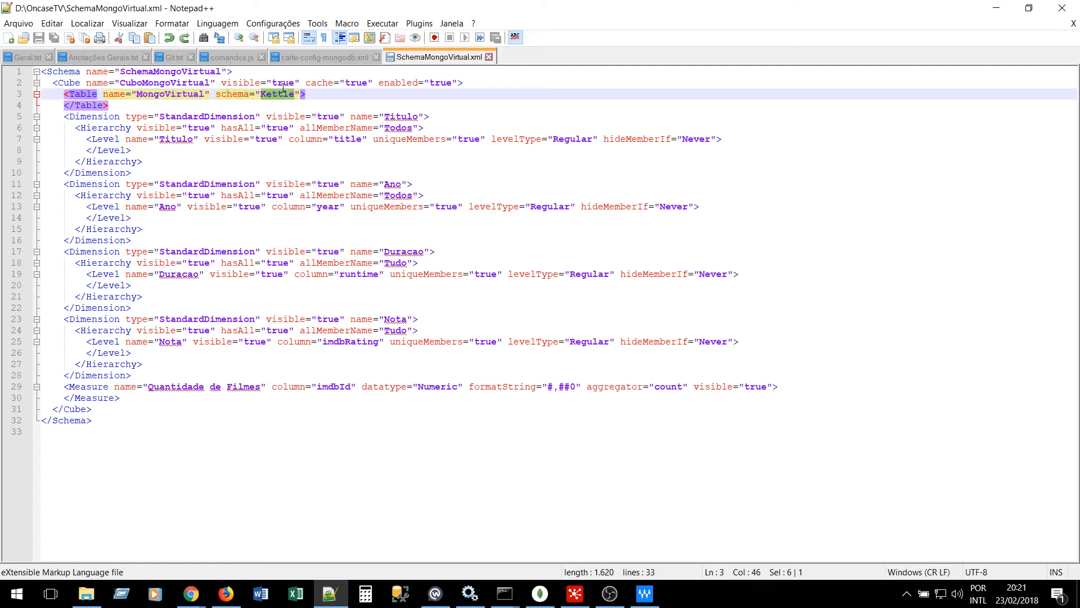
left_click(311, 96)
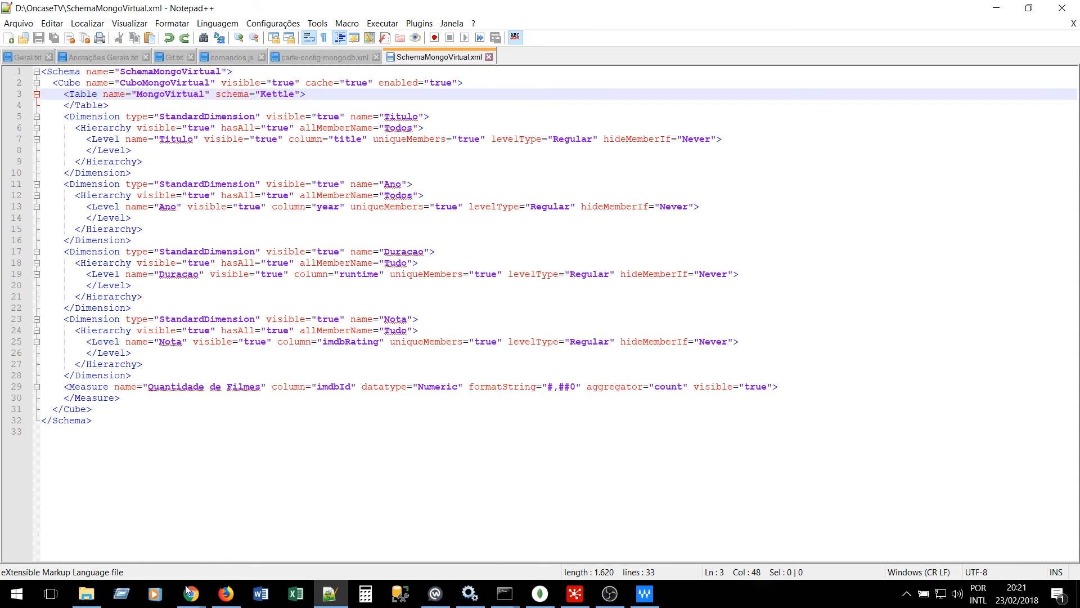
Back in the Pentaho User Console, start an analysis import and choose SchemaMongoVirtual.xml as the Mondrian file
mouse_move(191, 592)
left_click(270, 535)
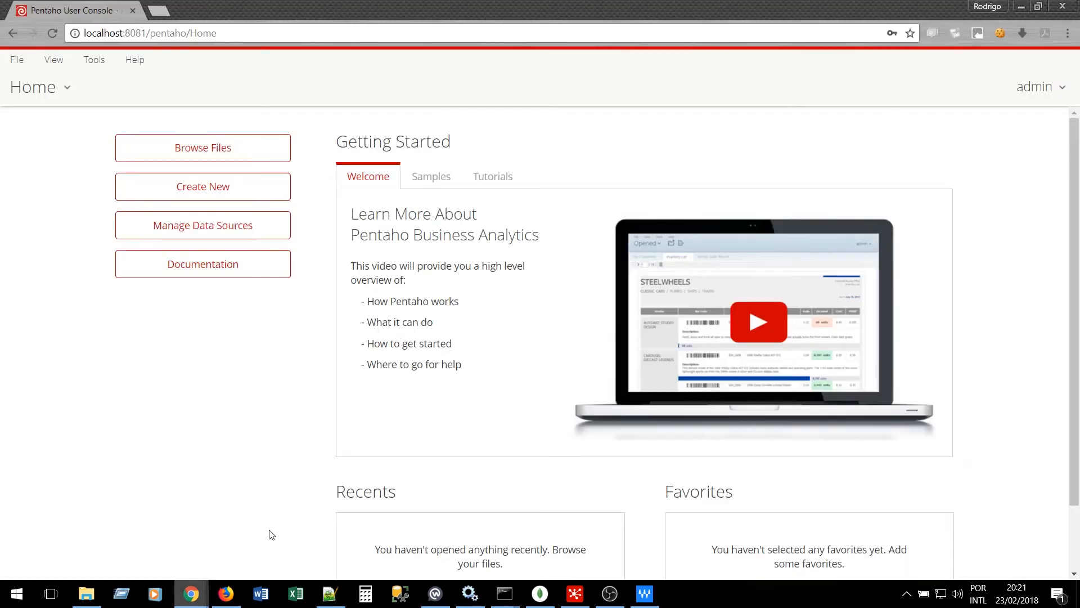
left_click(214, 222)
left_click(595, 281)
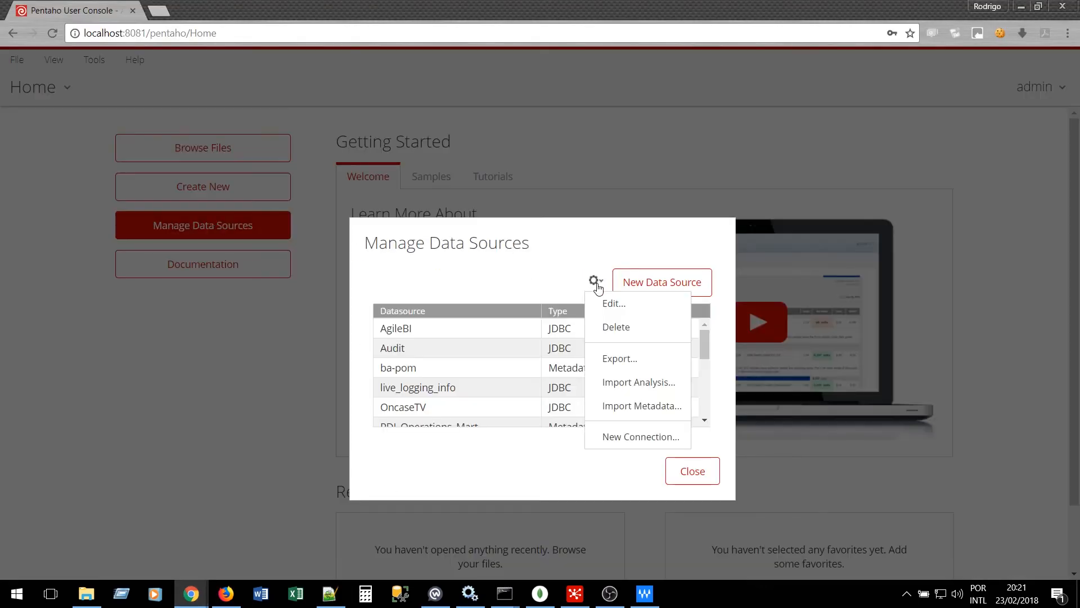
left_click(631, 382)
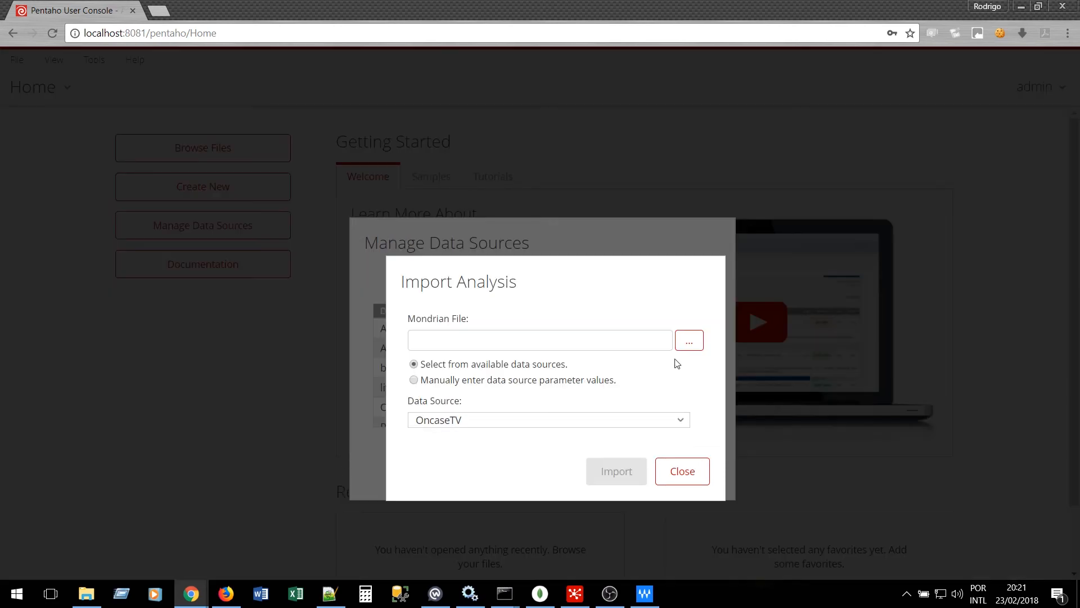
left_click(689, 340)
left_click(163, 140)
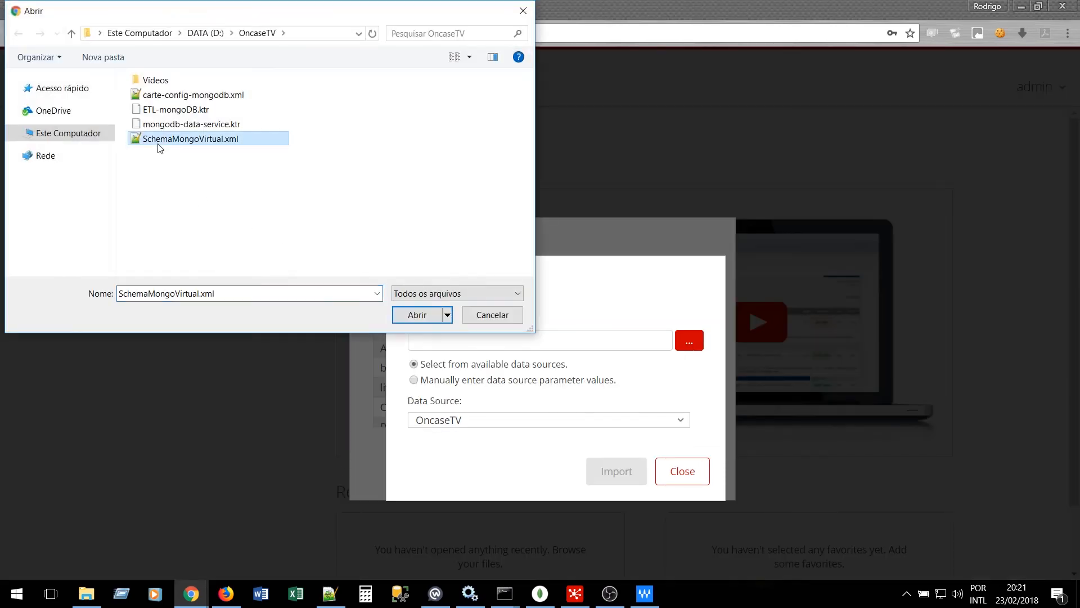
left_click(410, 319)
Import the analysis schema with OncaseTV as its data source and leave data source management
left_click(432, 428)
left_click(438, 463)
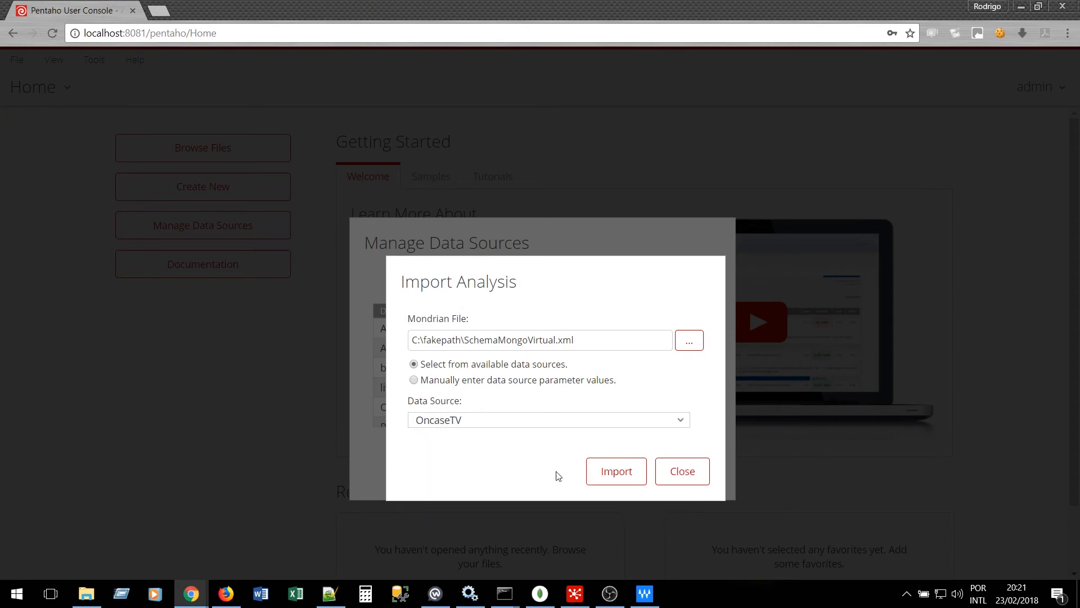
left_click(635, 479)
left_click(550, 358)
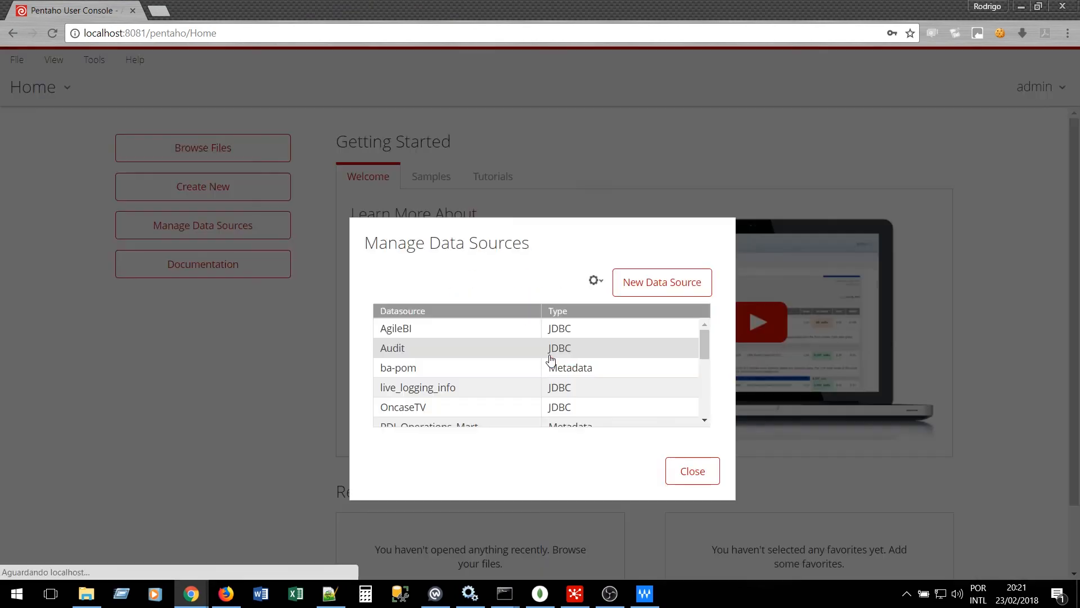
left_click(680, 477)
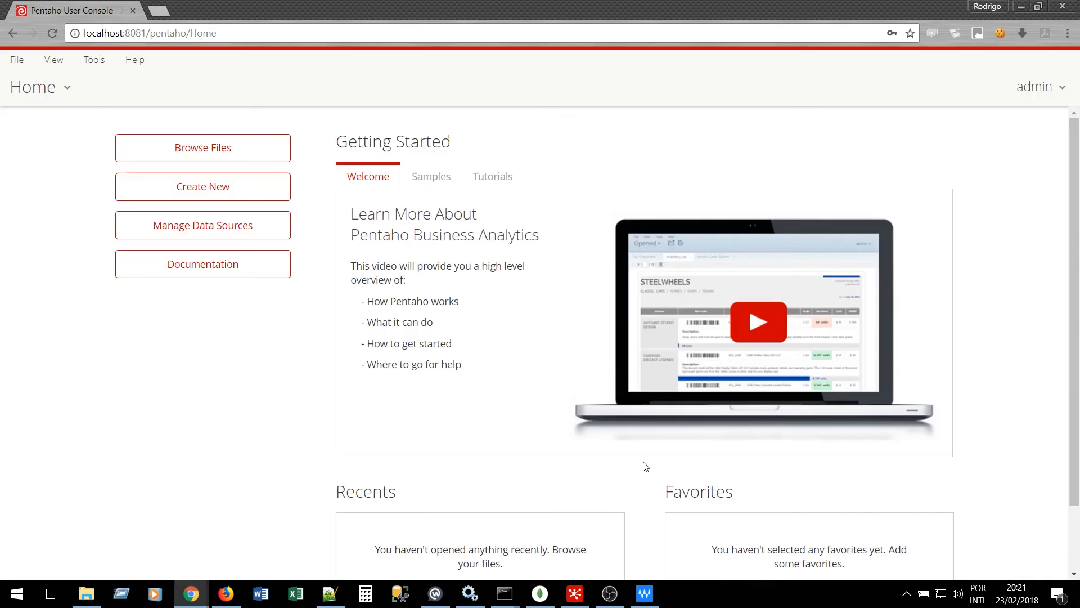
Create an analysis report on the CuboMongoVirtual cube and add the Quantidade de Filmes measure
left_click(198, 193)
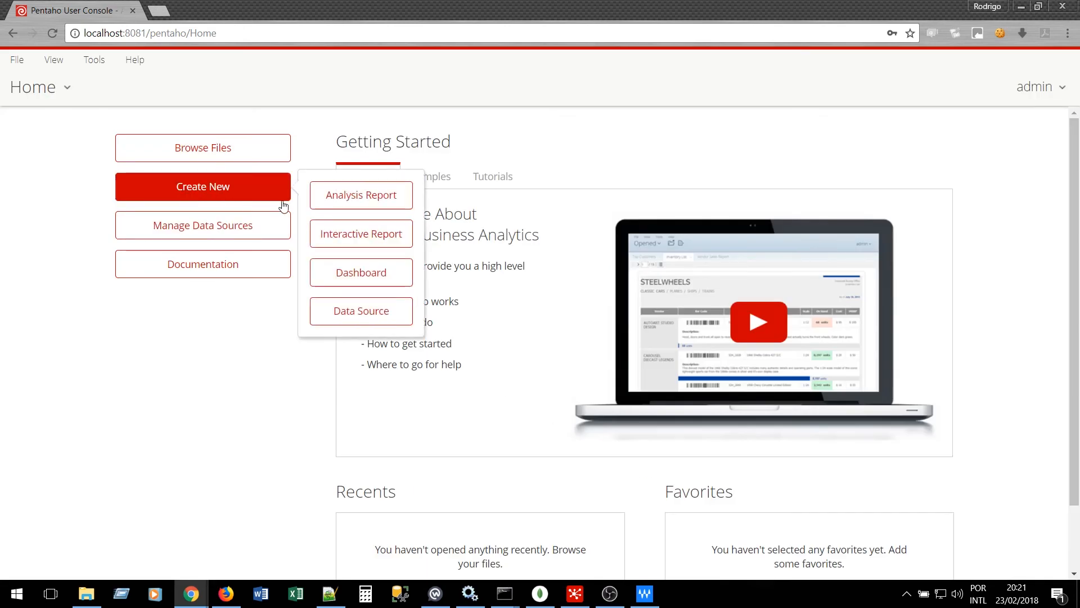
left_click(380, 200)
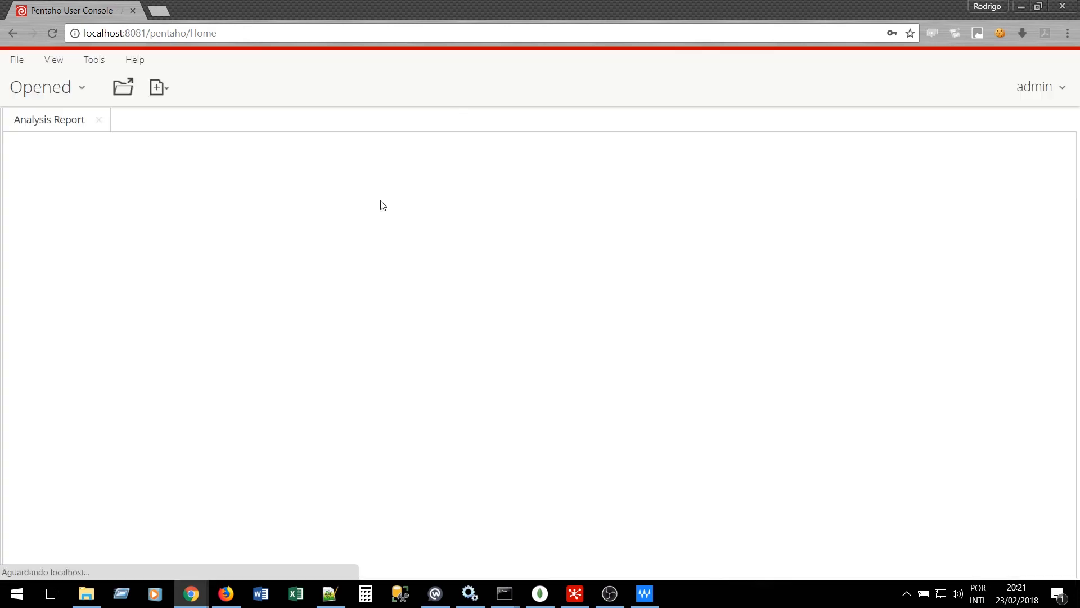
scroll(531, 444, "down", 3)
left_click(535, 437)
left_click(655, 501)
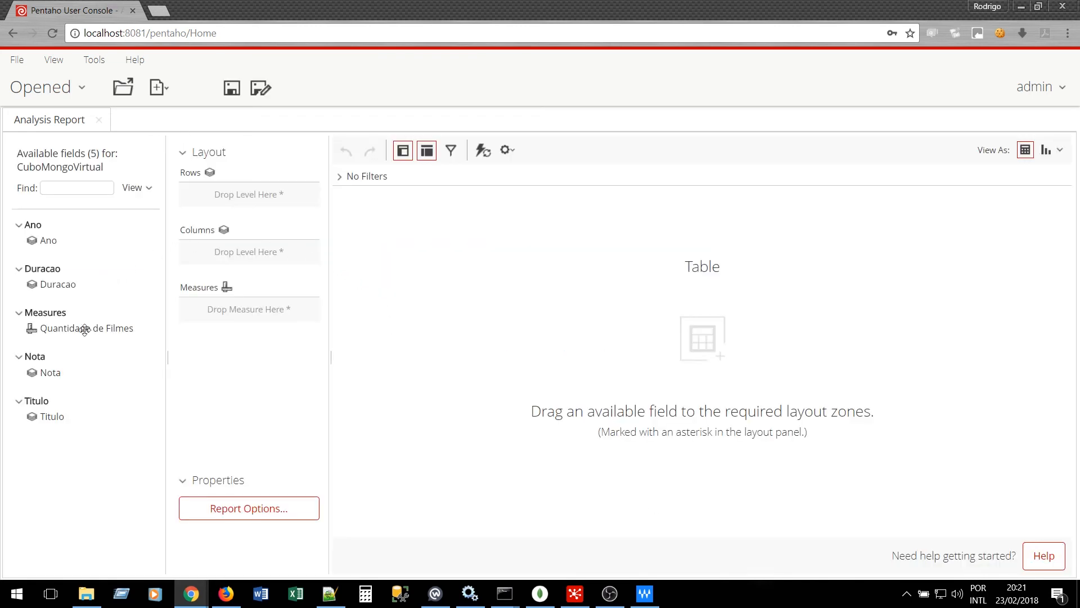
double_click(51, 328)
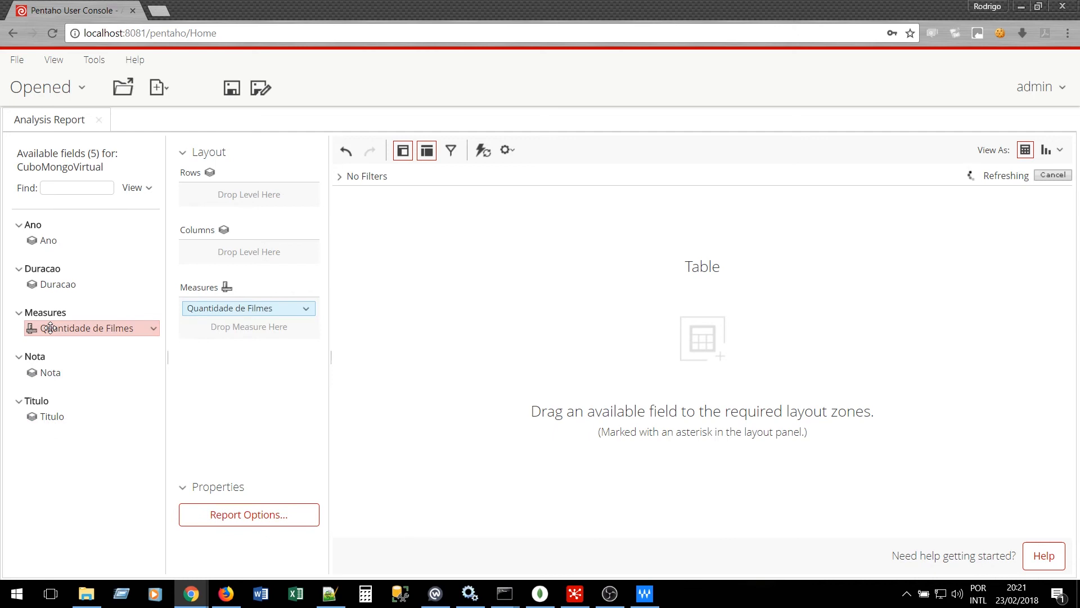